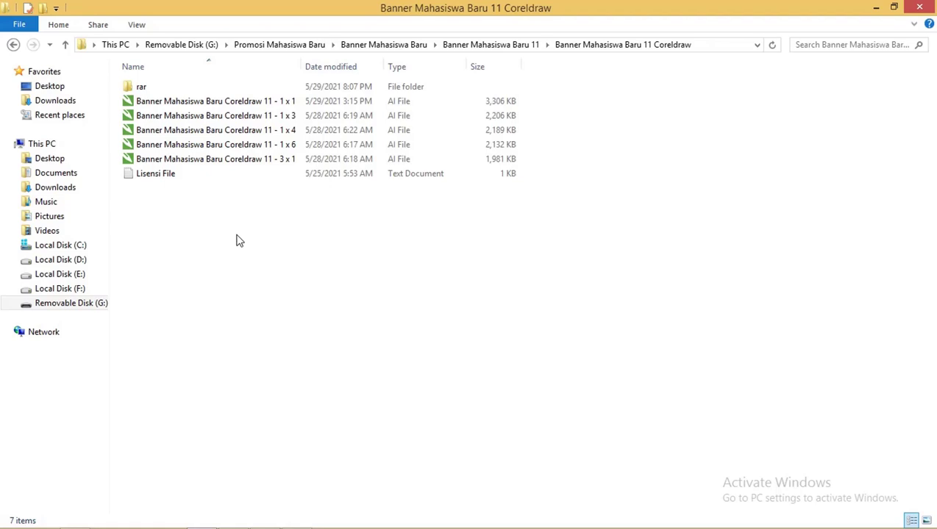
- Browse the 1 x 1, 1 x 3, 1 x 4, 1 x 6 and 3 x 1 banner files in Explorer
{"action": "left_click", "coordinate": [280, 105]}
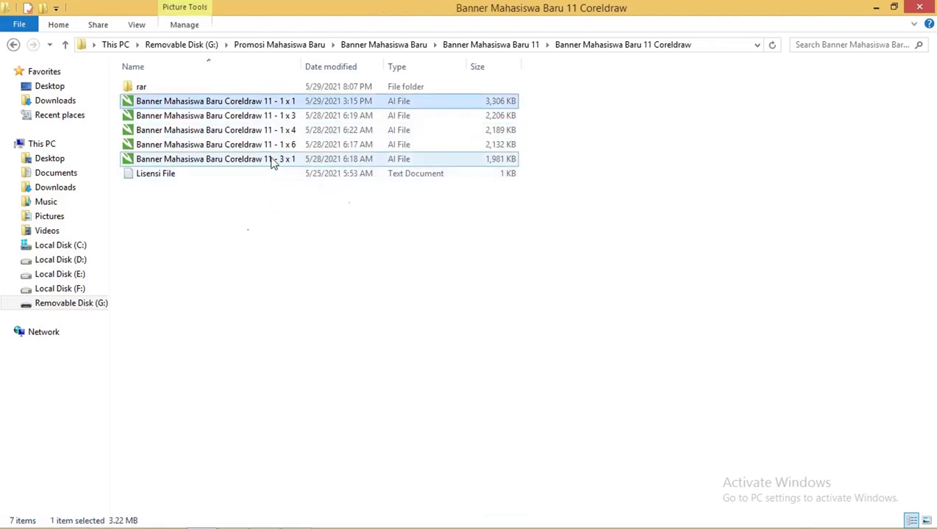
{"action": "left_click", "coordinate": [291, 118]}
{"action": "left_click", "coordinate": [288, 130]}
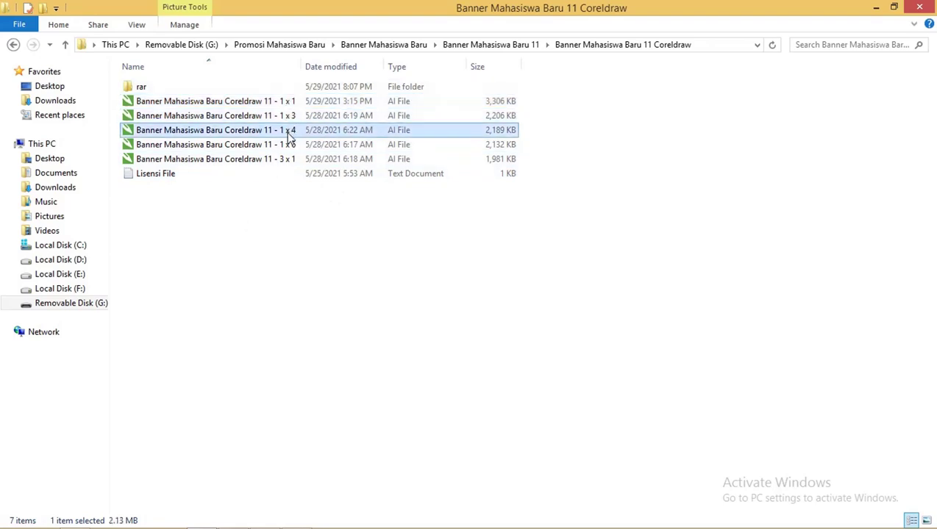
{"action": "left_click", "coordinate": [293, 145]}
{"action": "left_click", "coordinate": [288, 161]}
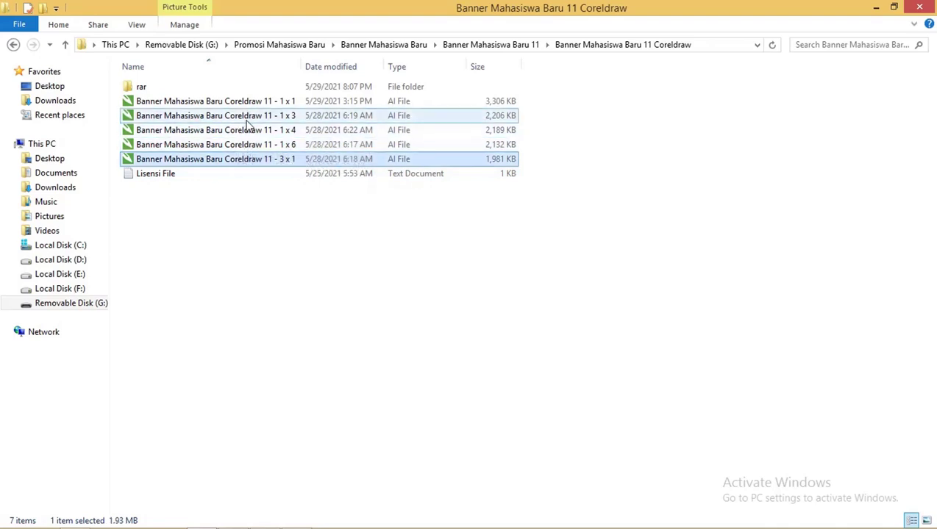
{"action": "left_click", "coordinate": [266, 221]}
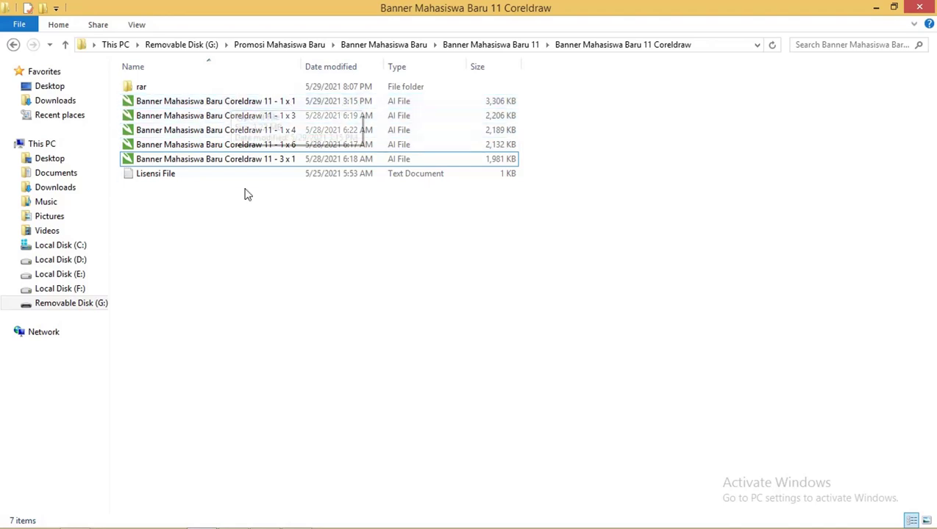
- Check the 1 x 1 file and Lisensi File, then drag the 3 x 1 banner toward CorelDRAW
{"action": "left_click", "coordinate": [261, 102]}
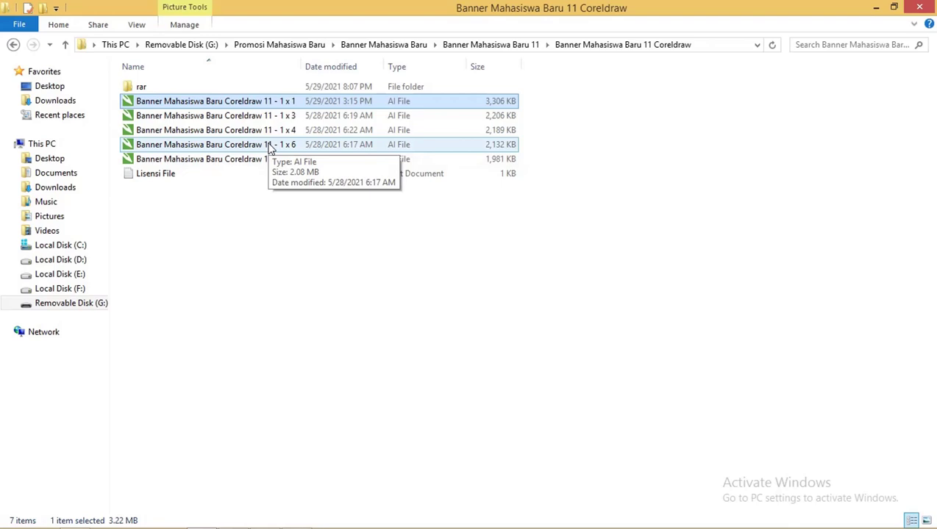
{"action": "left_click", "coordinate": [248, 179]}
{"action": "left_click", "coordinate": [226, 196]}
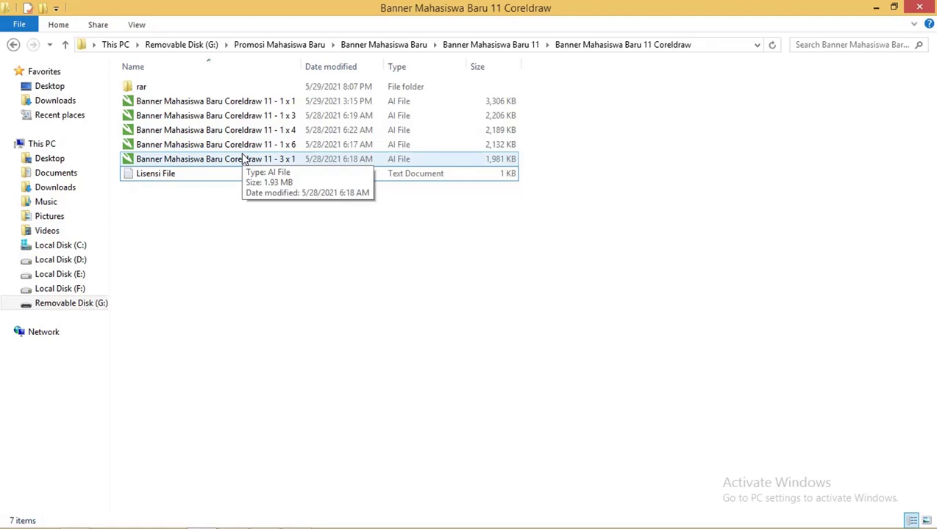
{"action": "mouse_move", "coordinate": [243, 159]}
{"action": "left_mouse_down"}
{"action": "mouse_move", "coordinate": [321, 445]}
{"action": "mouse_move", "coordinate": [434, 485]}
{"action": "left_mouse_up"}
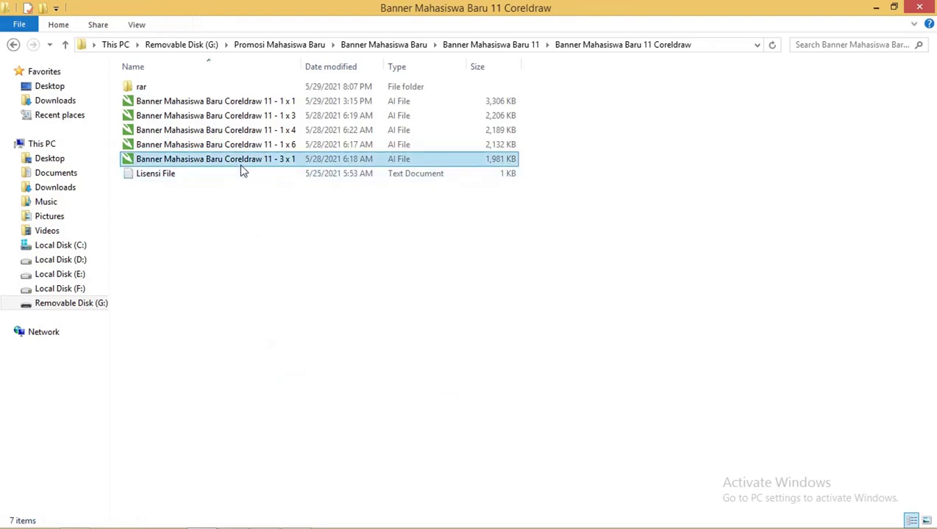
{"action": "mouse_move", "coordinate": [239, 163]}
{"action": "left_mouse_down"}
{"action": "mouse_move", "coordinate": [279, 192]}
{"action": "mouse_move", "coordinate": [304, 517]}
{"action": "mouse_move", "coordinate": [328, 273]}
{"action": "left_mouse_up"}
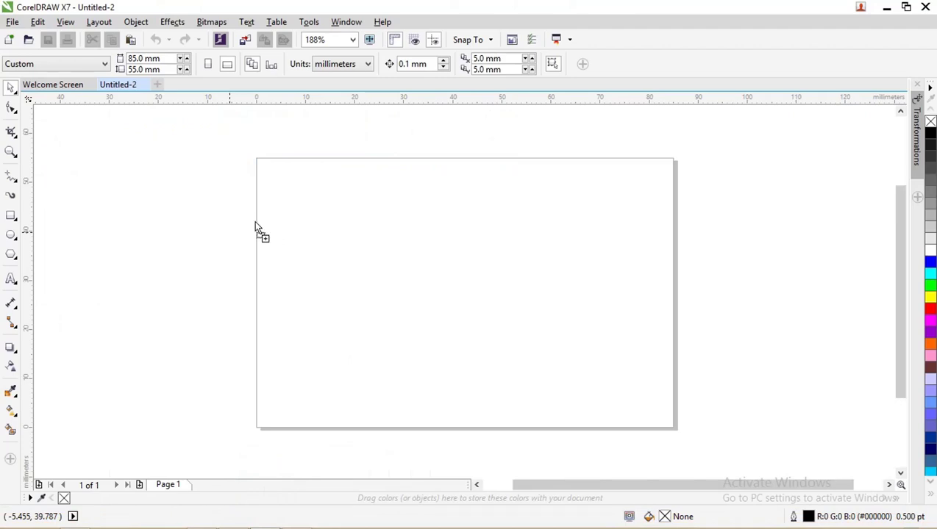
- Drop the 3 x 1 banner file onto the page to import the tall banner
{"action": "mouse_move", "coordinate": [255, 226]}
{"action": "left_mouse_down"}
{"action": "mouse_move", "coordinate": [260, 195]}
{"action": "mouse_move", "coordinate": [288, 222]}
{"action": "left_mouse_up"}
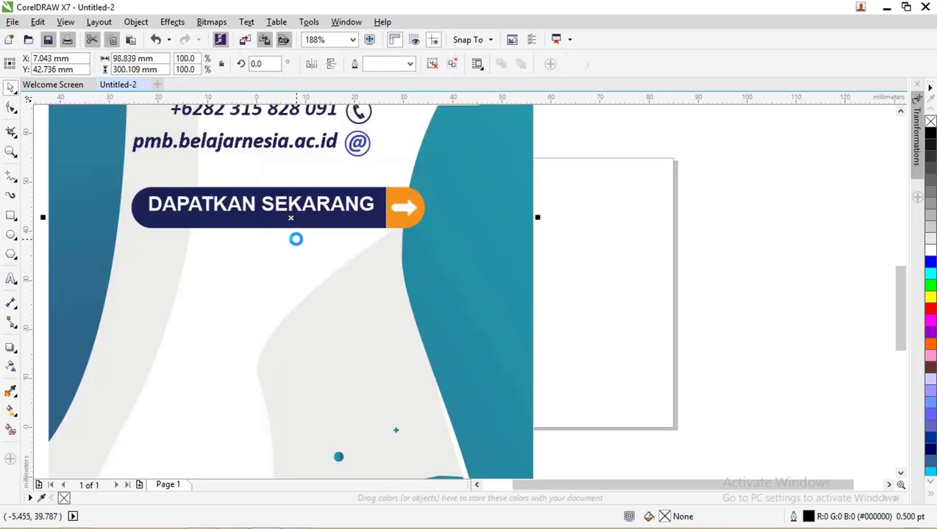
{"action": "scroll", "coordinate": [295, 239], "scroll_direction": "down", "scroll_amount": 3}
{"action": "scroll", "coordinate": [296, 239], "scroll_direction": "down", "scroll_amount": 2}
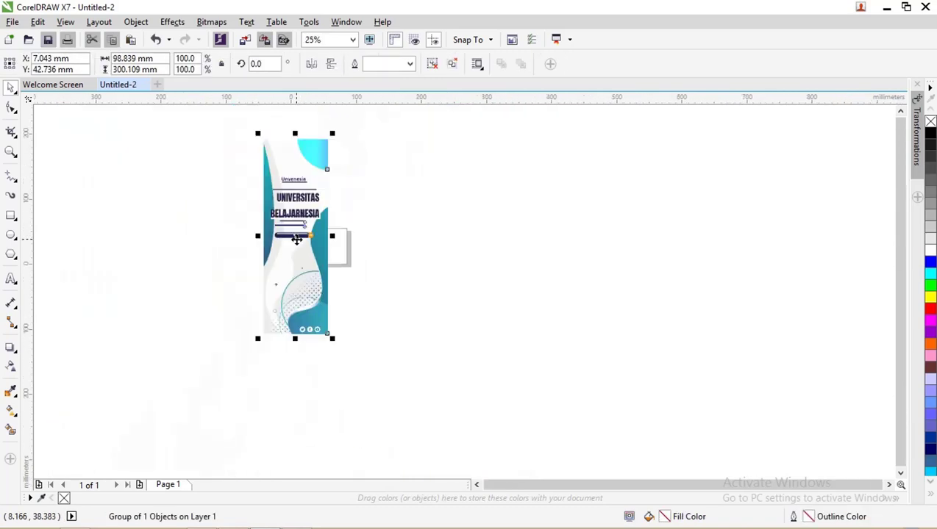
{"action": "scroll", "coordinate": [293, 176], "scroll_direction": "up", "scroll_amount": 2}
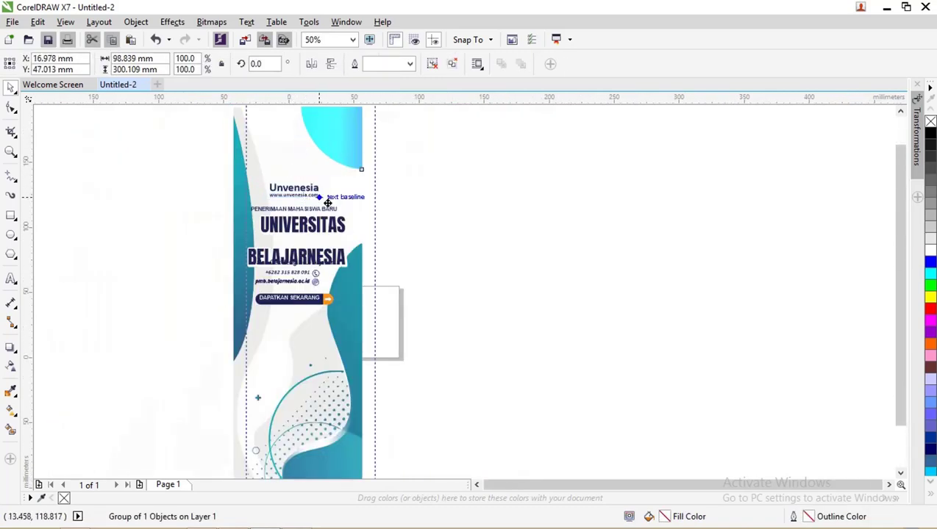
- Place the 98.839 × 300.109 mm tall banner left of the blank page, then return to Explorer
{"action": "left_click_drag", "start_coordinate": [316, 199], "coordinate": [386, 200]}
{"action": "scroll", "coordinate": [311, 211], "scroll_direction": "down", "scroll_amount": 1}
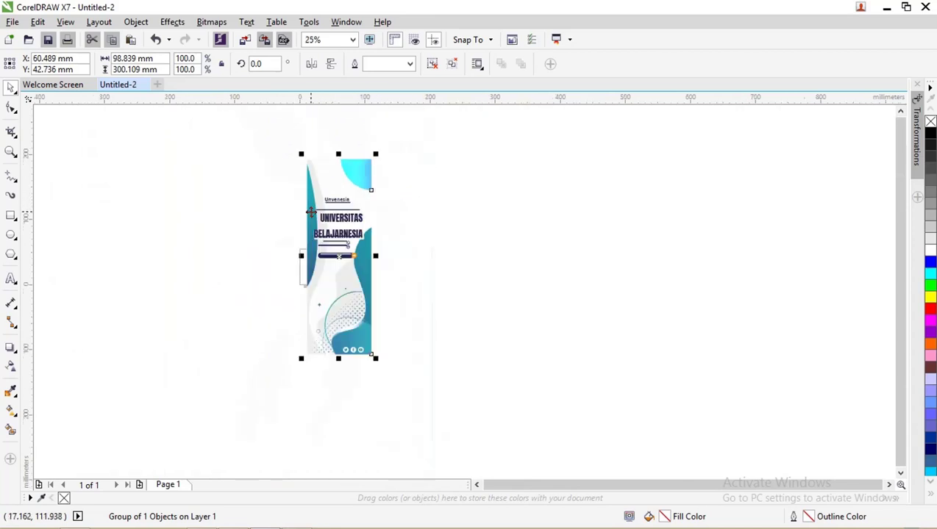
{"action": "left_click_drag", "start_coordinate": [309, 209], "coordinate": [237, 233]}
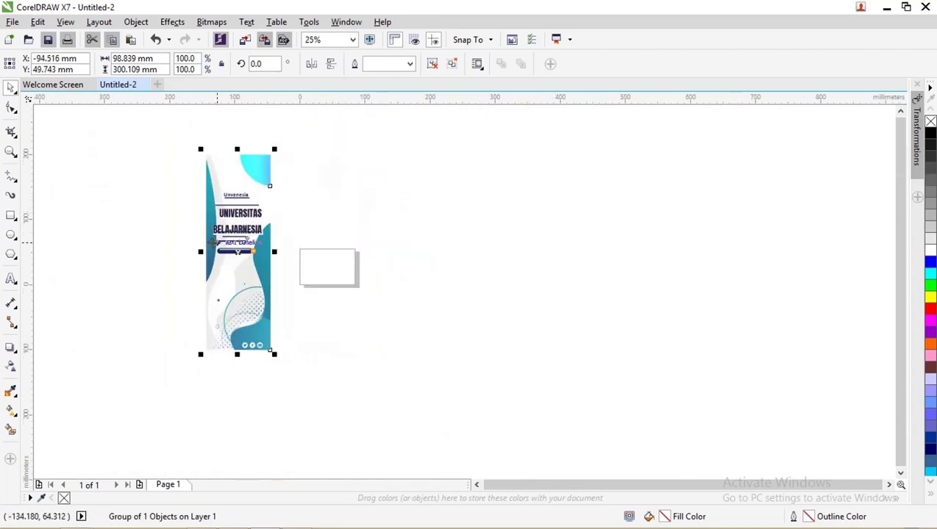
{"action": "scroll", "coordinate": [228, 240], "scroll_direction": "up", "scroll_amount": 1}
{"action": "scroll", "coordinate": [279, 285], "scroll_direction": "up", "scroll_amount": 1}
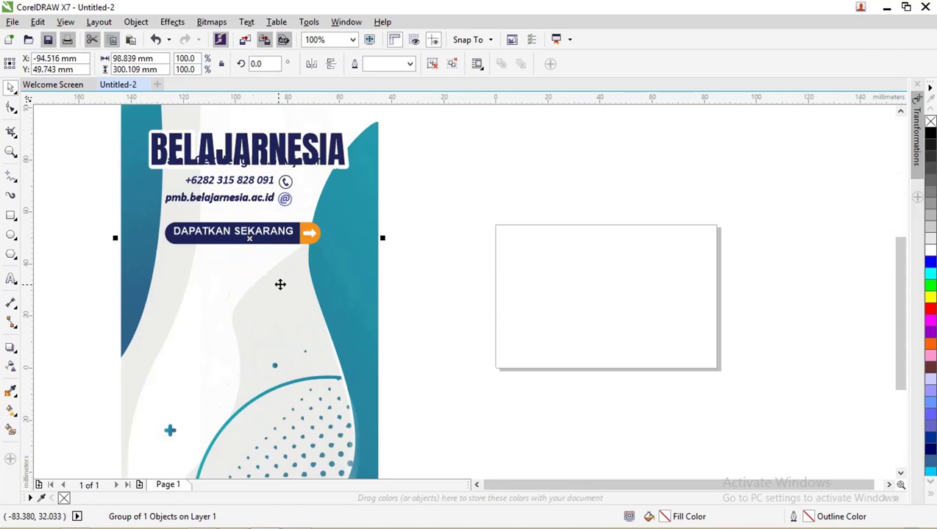
{"action": "scroll", "coordinate": [280, 280], "scroll_direction": "down", "scroll_amount": 1}
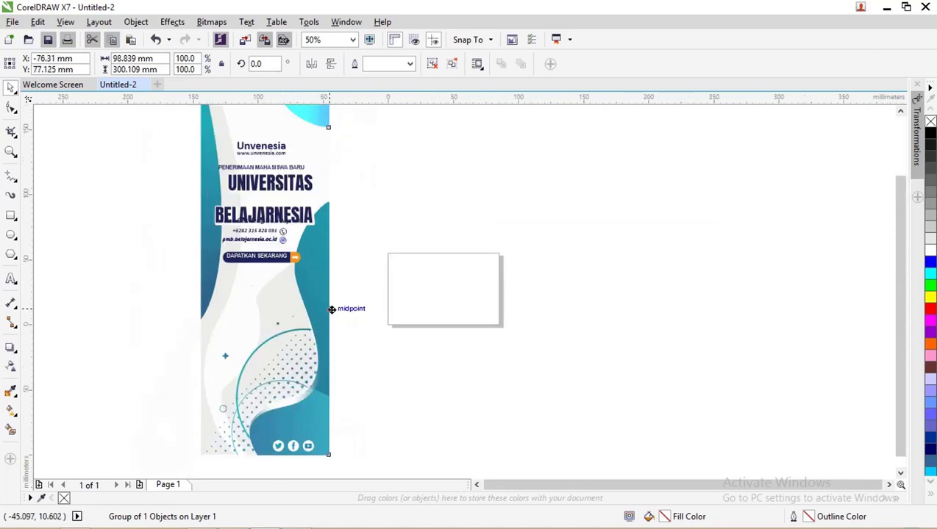
{"action": "left_click_drag", "start_coordinate": [305, 355], "coordinate": [328, 320]}
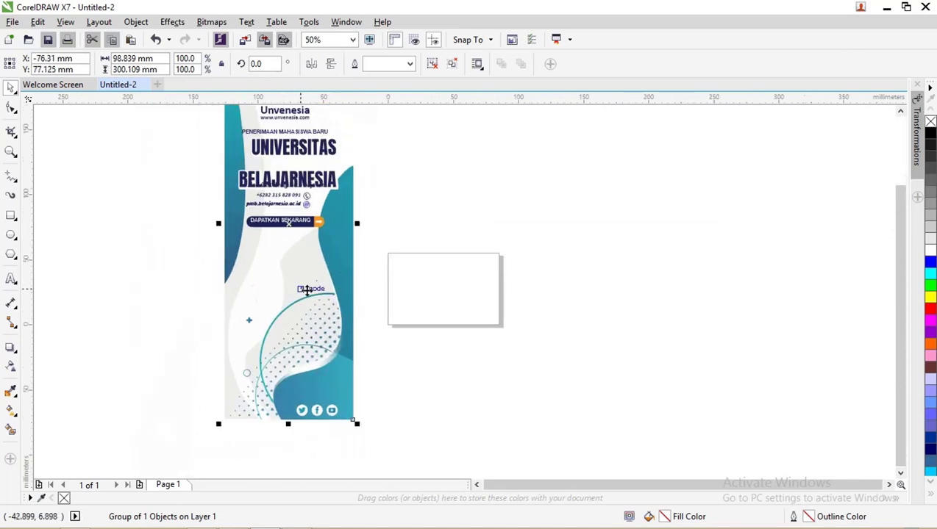
{"action": "left_click", "coordinate": [432, 315]}
{"action": "key", "text": "alt+Tab"}
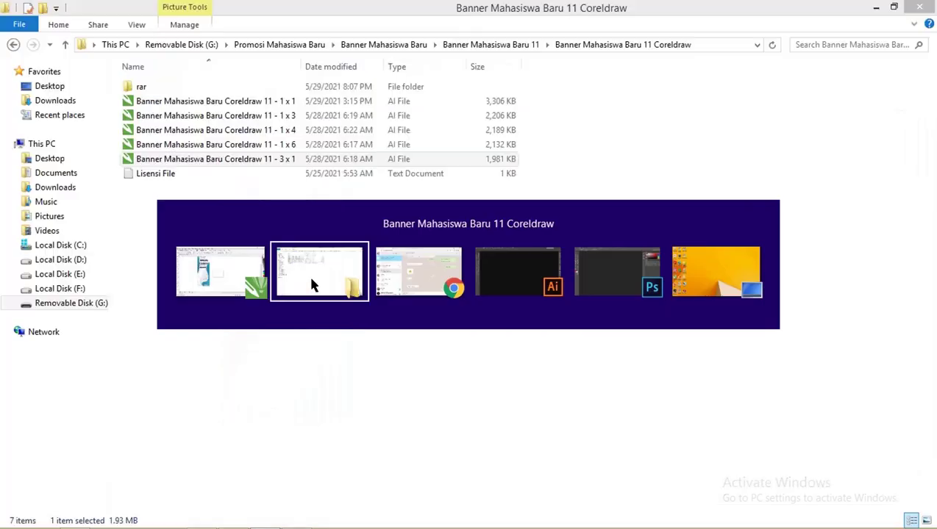
- Import the next banner file and move the wide 300 × 100 mm banner beside the tall one
{"action": "mouse_move", "coordinate": [281, 159]}
{"action": "left_mouse_down"}
{"action": "mouse_move", "coordinate": [280, 118]}
{"action": "mouse_move", "coordinate": [337, 525]}
{"action": "mouse_move", "coordinate": [567, 291]}
{"action": "mouse_move", "coordinate": [476, 270]}
{"action": "left_mouse_up"}
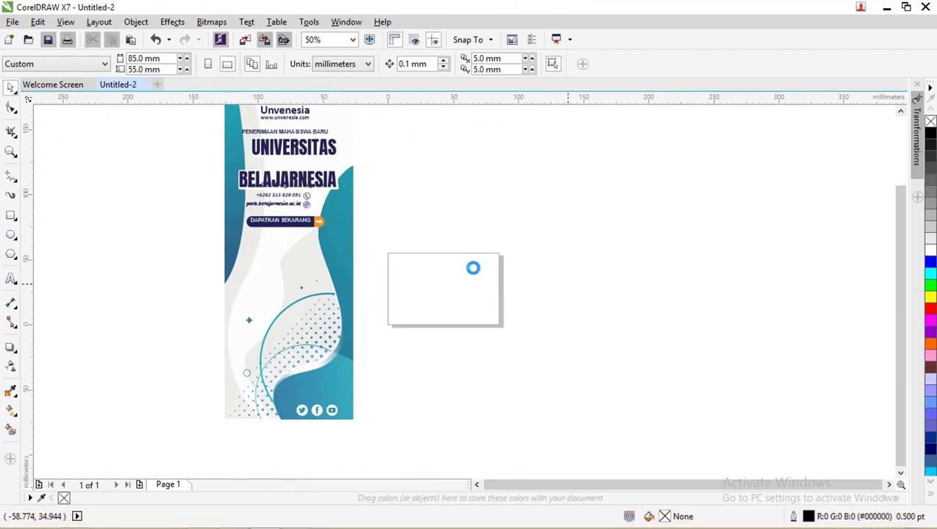
{"action": "scroll", "coordinate": [411, 250], "scroll_direction": "down", "scroll_amount": 3}
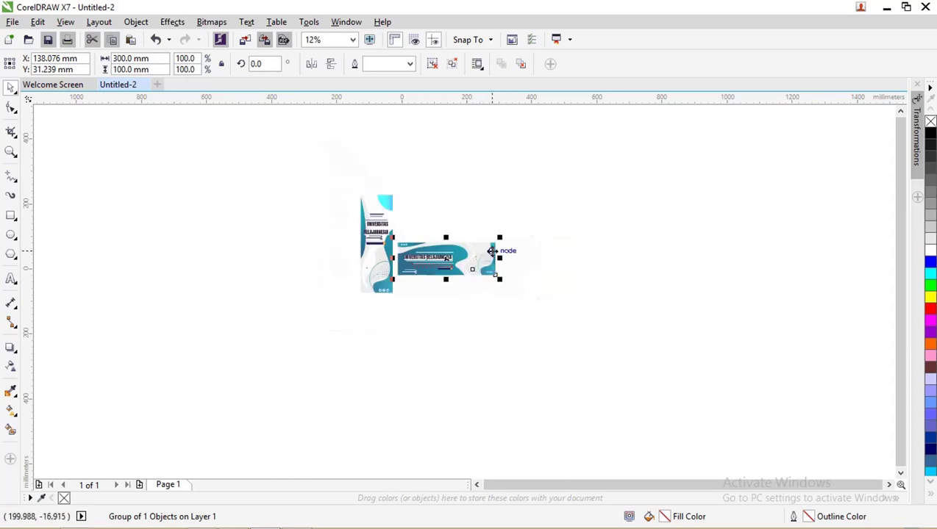
{"action": "left_click_drag", "start_coordinate": [491, 251], "coordinate": [461, 207]}
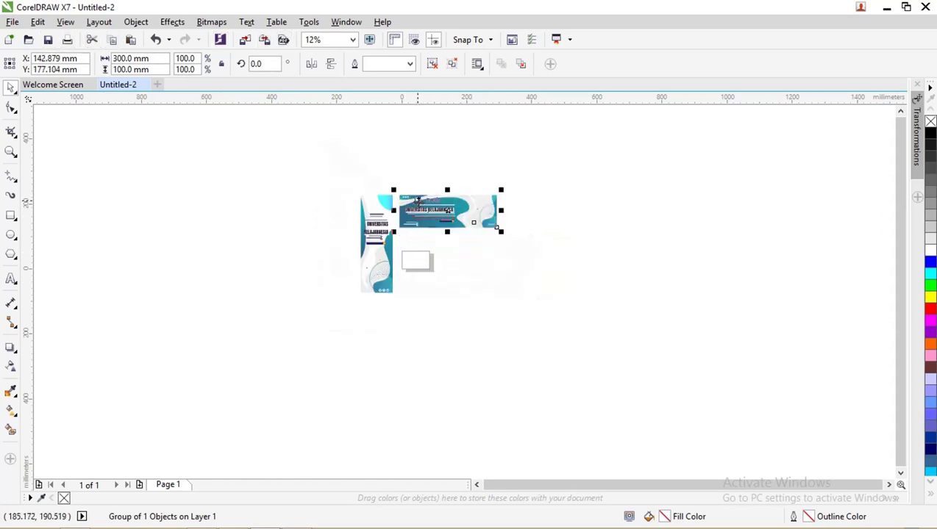
{"action": "scroll", "coordinate": [397, 221], "scroll_direction": "up", "scroll_amount": 2}
{"action": "scroll", "coordinate": [349, 217], "scroll_direction": "up", "scroll_amount": 2}
- Select both banners and open their context menu, dismissing it without a choice
{"action": "left_click", "coordinate": [345, 214], "text": "shift"}
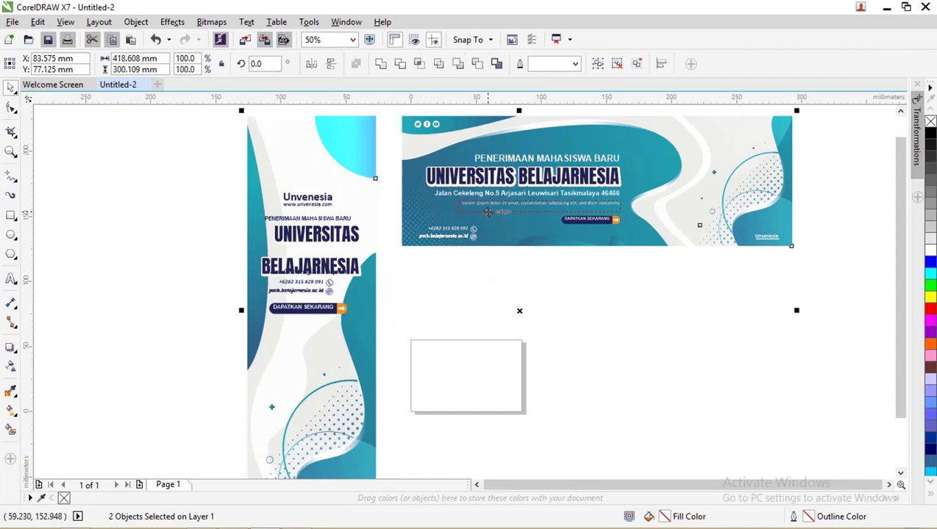
{"action": "right_click", "coordinate": [490, 198]}
{"action": "mouse_move", "coordinate": [535, 220]}
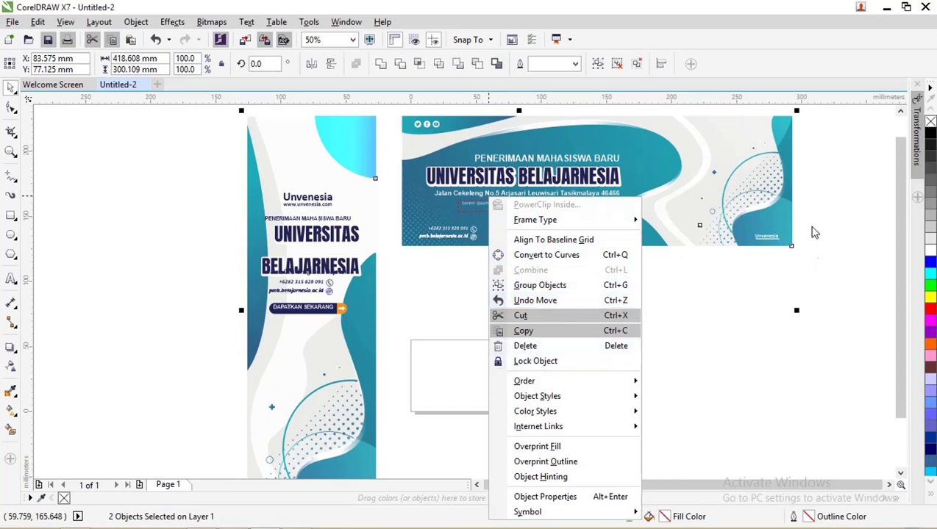
{"action": "left_click", "coordinate": [813, 229]}
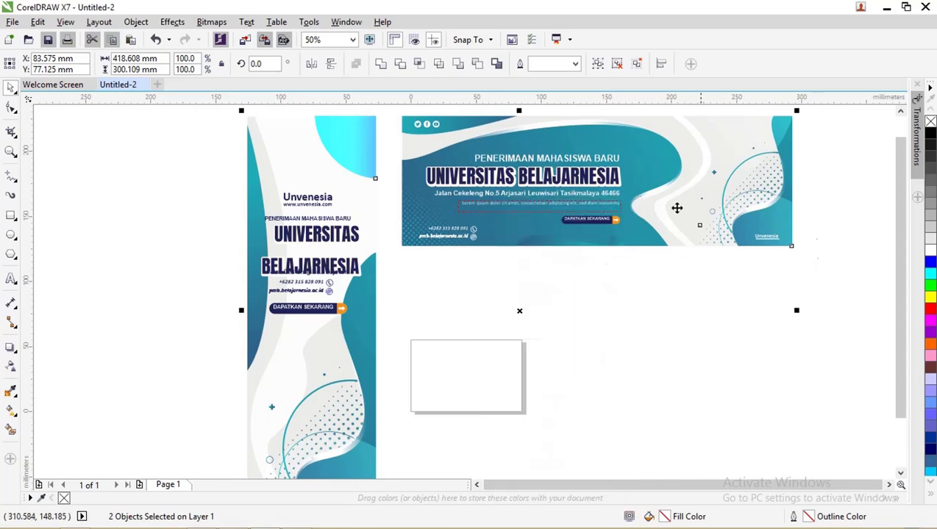
{"action": "left_click", "coordinate": [857, 215]}
{"action": "left_click", "coordinate": [746, 181]}
{"action": "scroll", "coordinate": [697, 201], "scroll_direction": "up", "scroll_amount": 2}
{"action": "scroll", "coordinate": [697, 200], "scroll_direction": "up", "scroll_amount": 2}
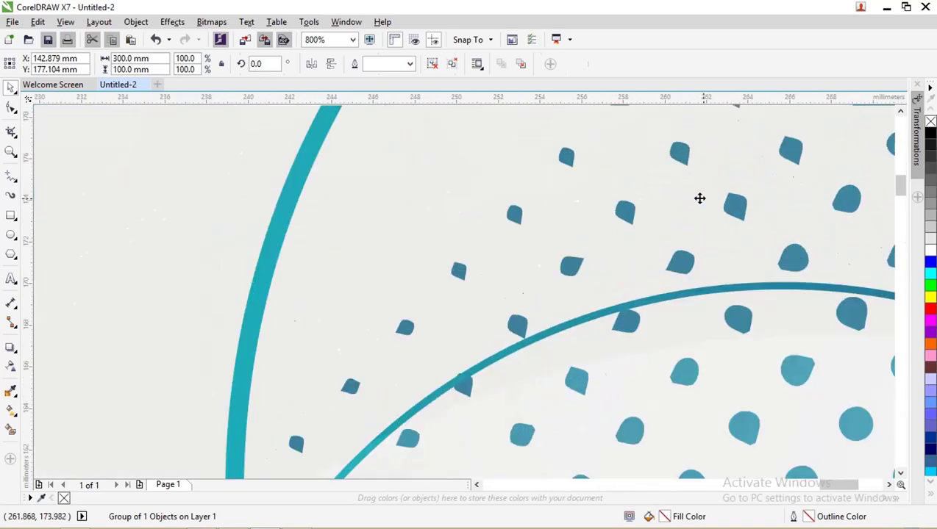
{"action": "scroll", "coordinate": [674, 254], "scroll_direction": "down", "scroll_amount": 2}
{"action": "scroll", "coordinate": [675, 252], "scroll_direction": "down", "scroll_amount": 2}
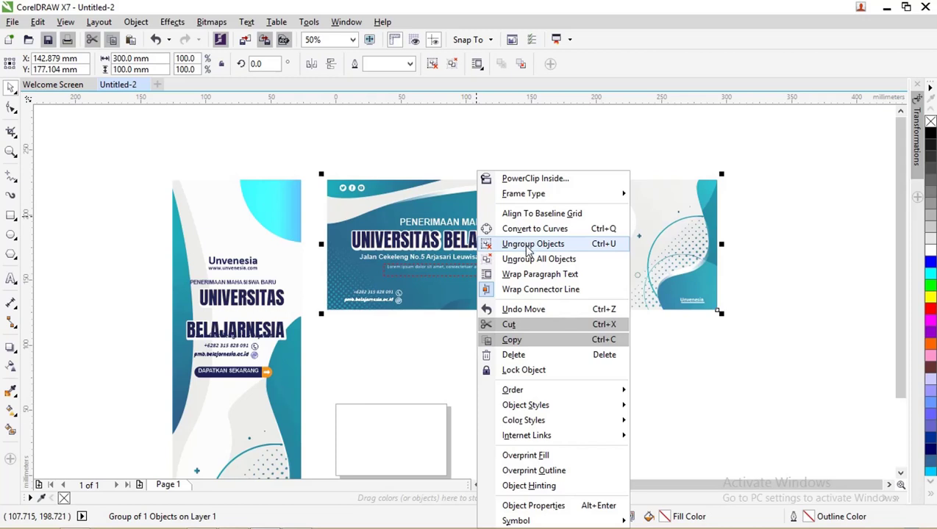
{"action": "left_click", "coordinate": [528, 244]}
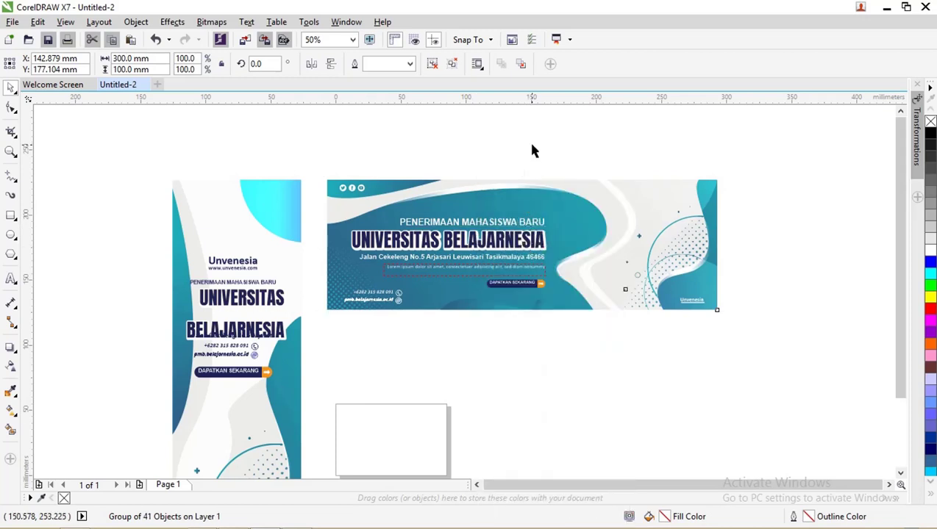
{"action": "left_click_drag", "start_coordinate": [693, 243], "coordinate": [655, 242]}
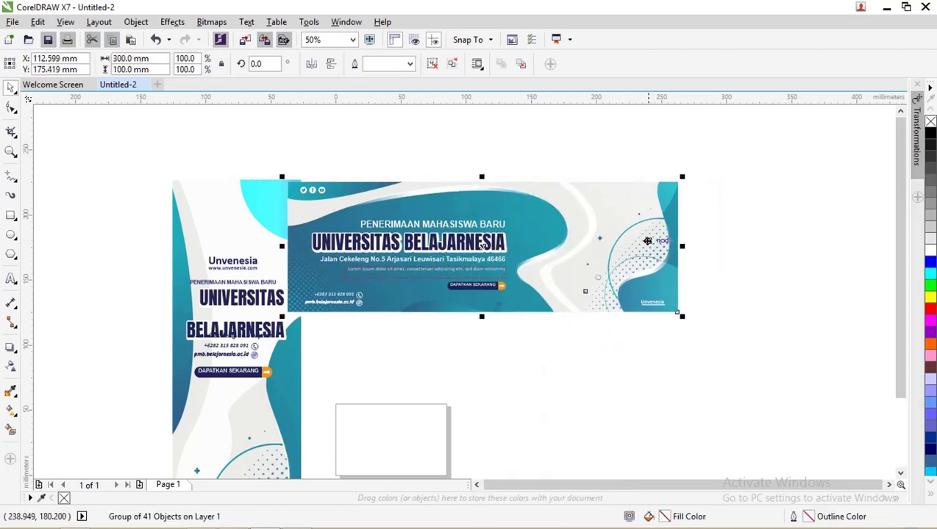
{"action": "key", "text": "ctrl+z"}
{"action": "right_click", "coordinate": [652, 241]}
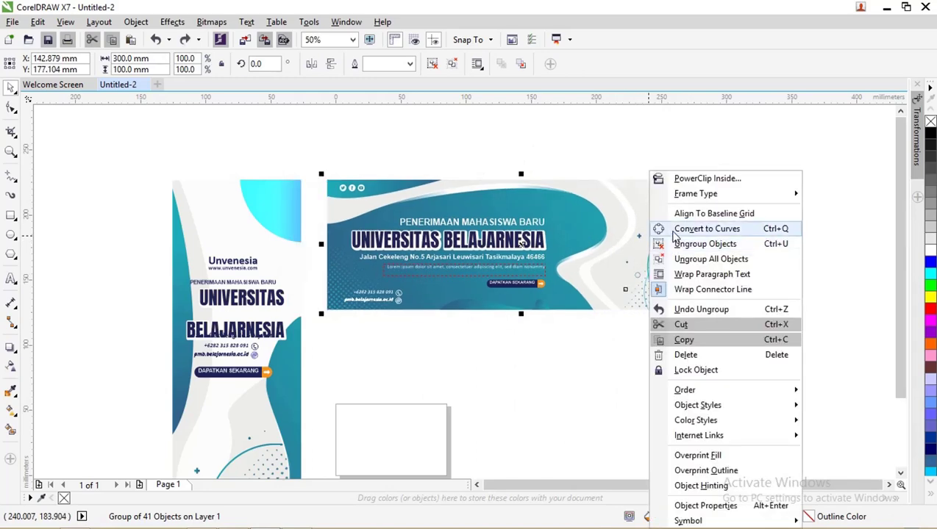
{"action": "left_click", "coordinate": [673, 244]}
{"action": "left_click", "coordinate": [732, 264]}
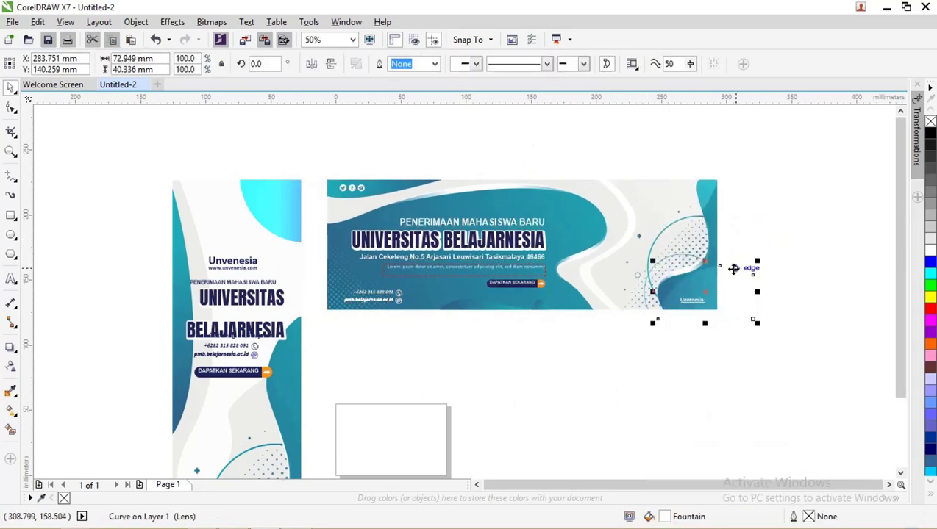
{"action": "left_click", "coordinate": [690, 247]}
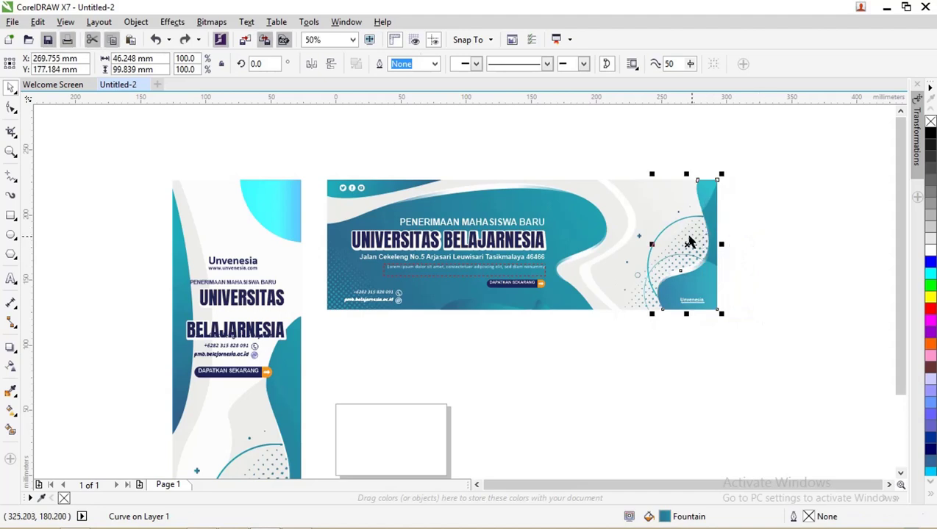
{"action": "key", "text": "ctrl+g"}
{"action": "left_click", "coordinate": [626, 231]}
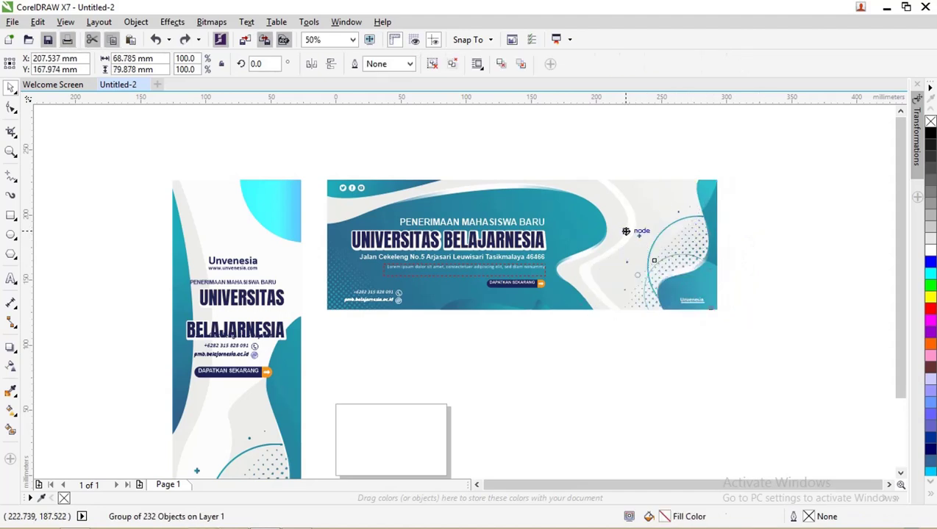
{"action": "left_click", "coordinate": [785, 237]}
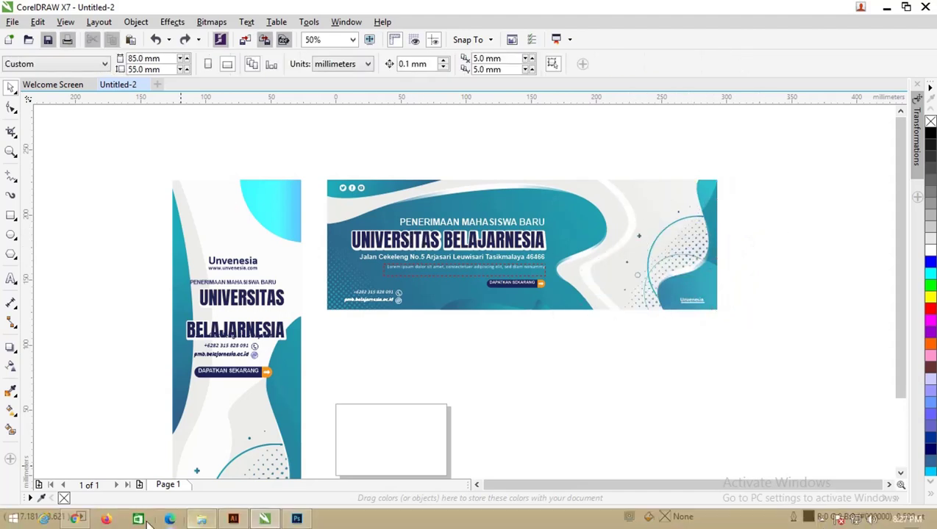
{"action": "left_click", "coordinate": [457, 240]}
{"action": "scroll", "coordinate": [457, 242], "scroll_direction": "up", "scroll_amount": 2}
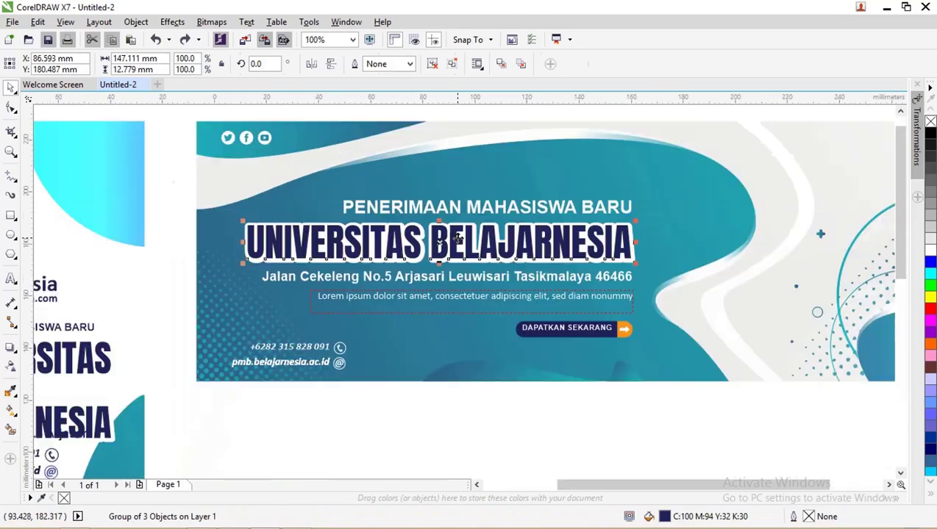
{"action": "left_click", "coordinate": [11, 279]}
{"action": "left_click", "coordinate": [343, 243]}
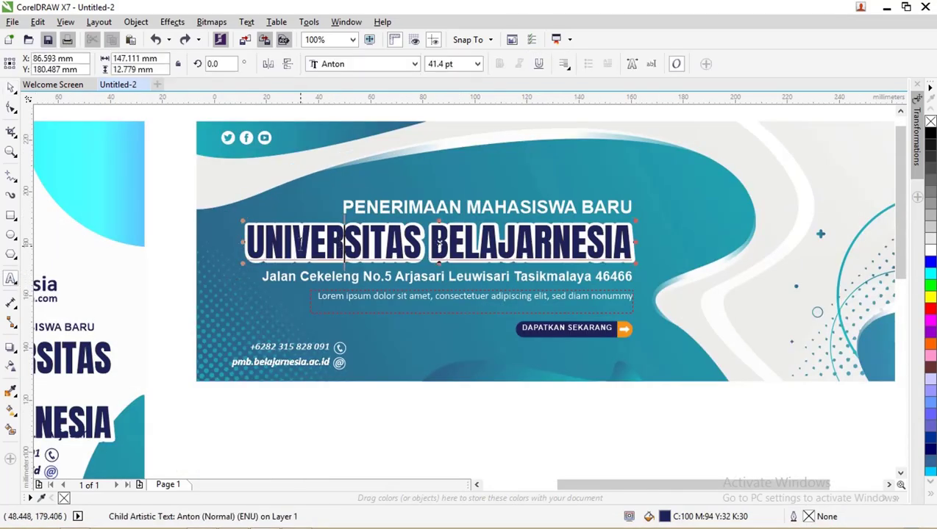
{"action": "key", "text": "ctrl+a"}
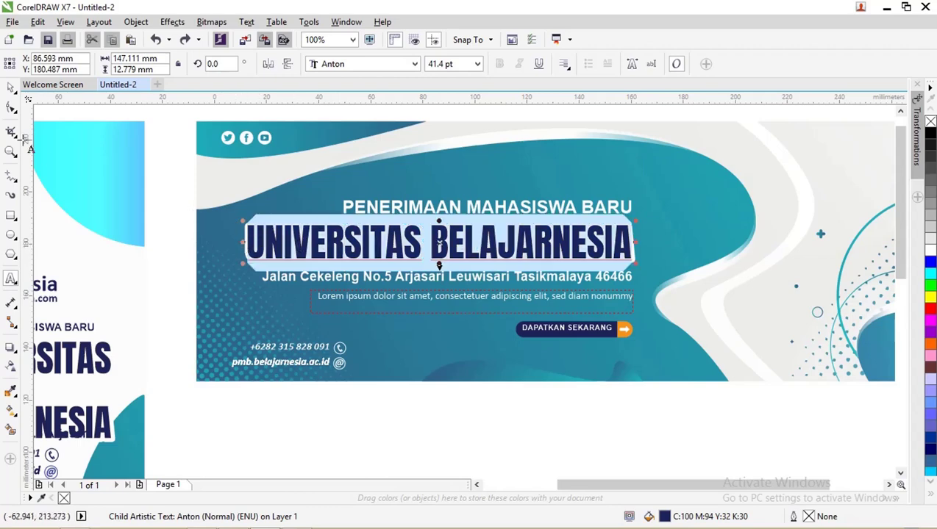
{"action": "left_click", "coordinate": [10, 89]}
{"action": "left_click", "coordinate": [264, 142]}
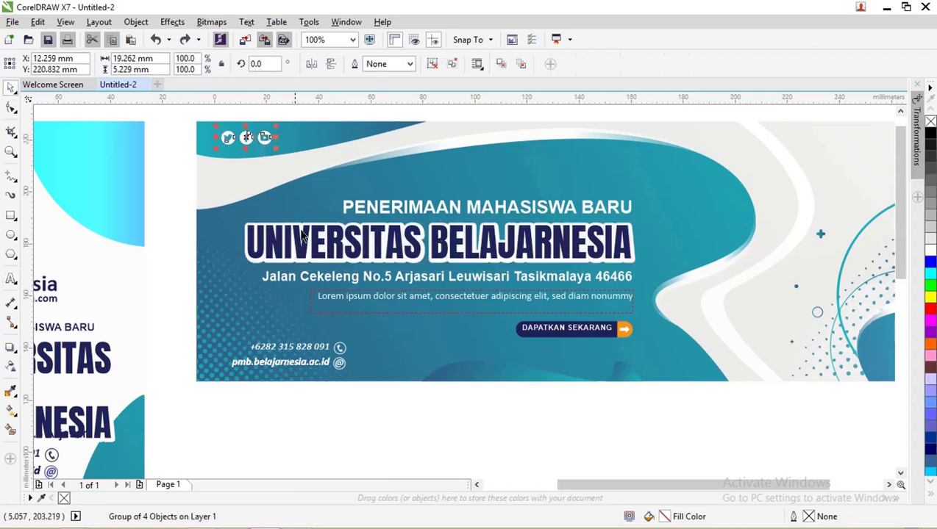
{"action": "left_click", "coordinate": [291, 363]}
{"action": "scroll", "coordinate": [292, 366], "scroll_direction": "up", "scroll_amount": 2}
{"action": "scroll", "coordinate": [291, 371], "scroll_direction": "down", "scroll_amount": 1}
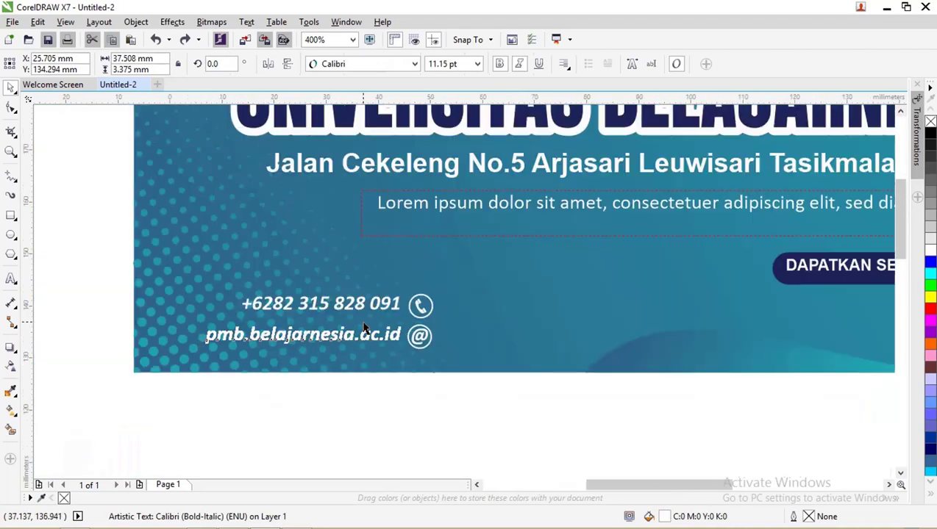
{"action": "left_click", "coordinate": [363, 304]}
{"action": "scroll", "coordinate": [372, 305], "scroll_direction": "down", "scroll_amount": 1}
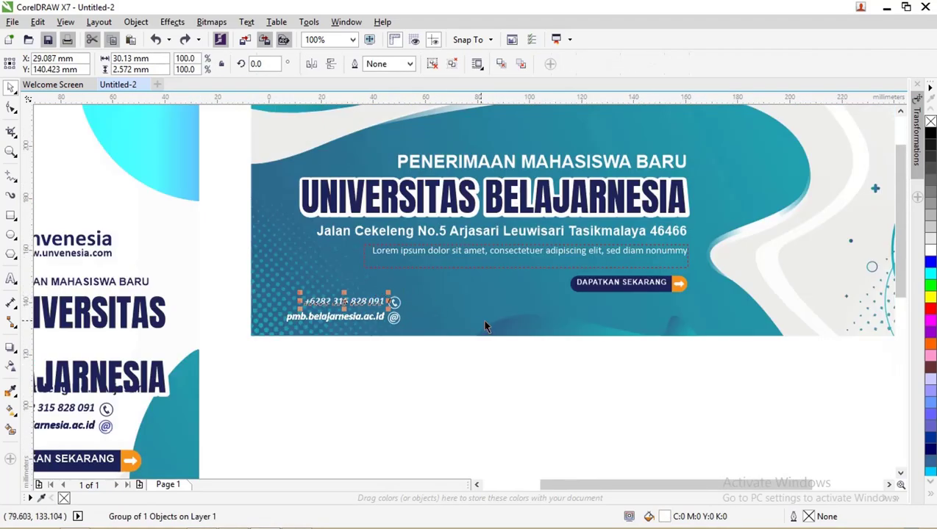
{"action": "left_click", "coordinate": [514, 318]}
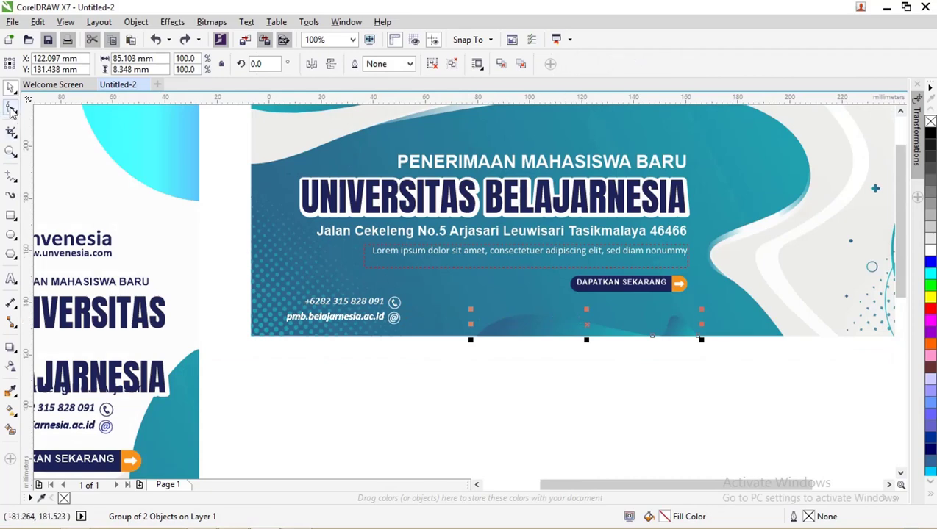
- Ungroup the wave shapes along the wide banner's bottom edge
{"action": "left_click", "coordinate": [11, 109]}
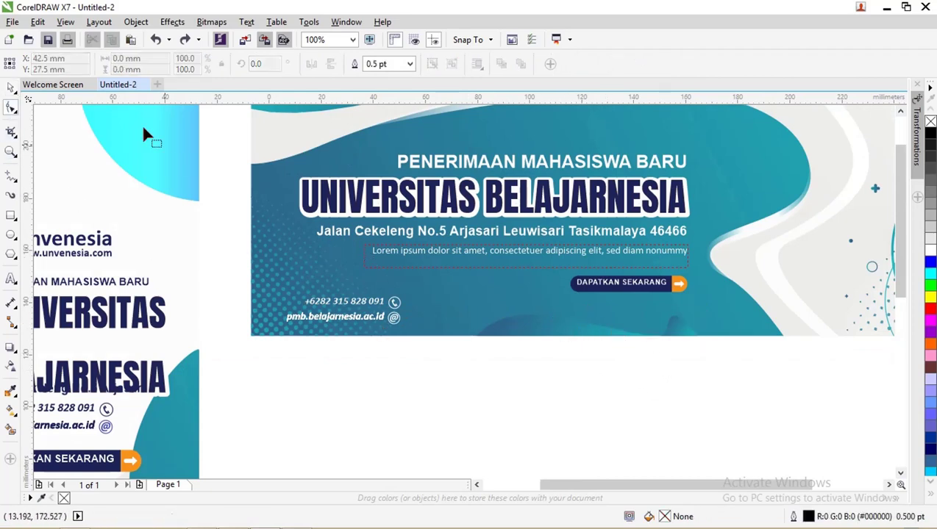
{"action": "left_click", "coordinate": [11, 88]}
{"action": "mouse_move", "coordinate": [507, 371]}
{"action": "left_mouse_down"}
{"action": "mouse_move", "coordinate": [548, 347]}
{"action": "mouse_move", "coordinate": [548, 331]}
{"action": "left_mouse_up"}
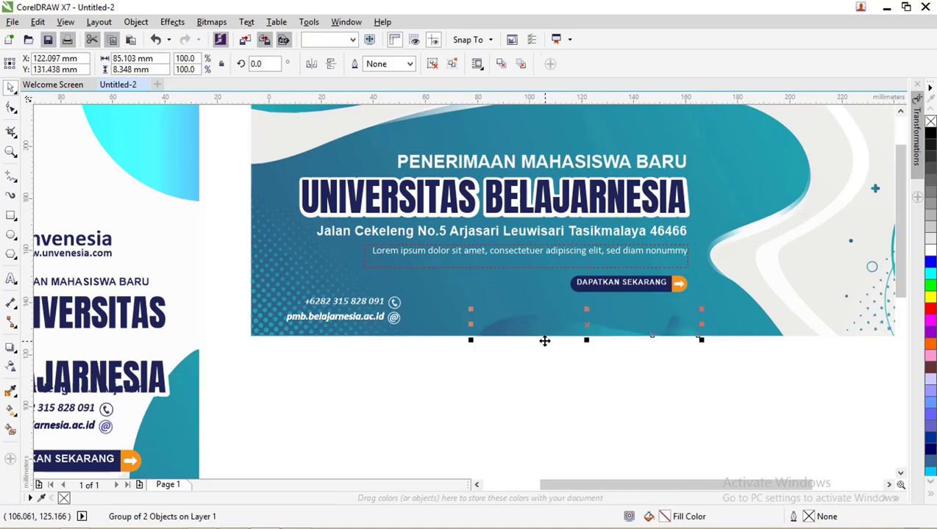
{"action": "right_click", "coordinate": [542, 331]}
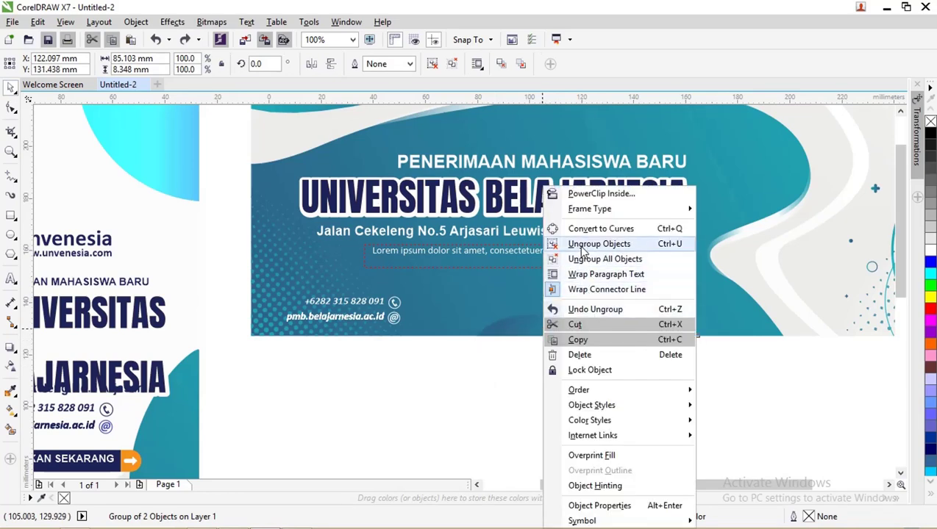
{"action": "left_click", "coordinate": [580, 243]}
- Re-angle the lower-middle curve's fountain fill to run diagonally down past the banner's bottom edge
{"action": "left_click", "coordinate": [564, 341]}
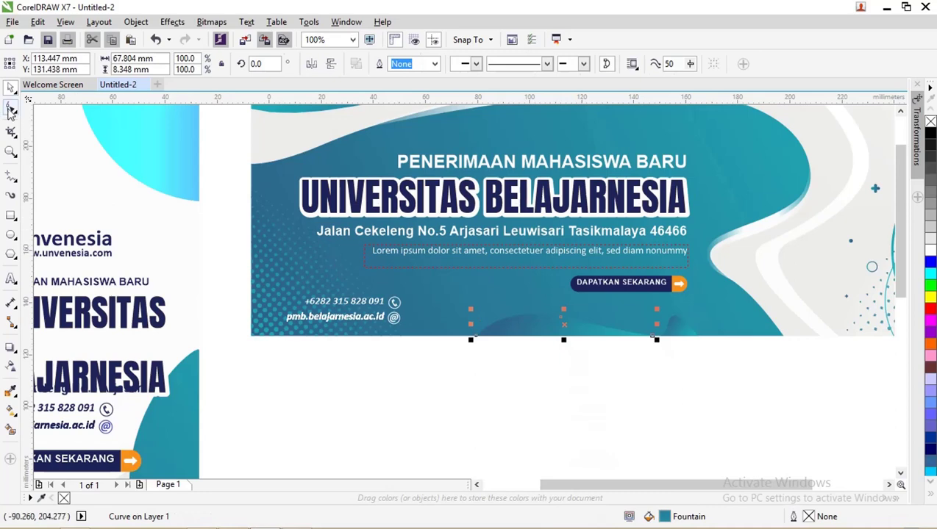
{"action": "left_click", "coordinate": [11, 108]}
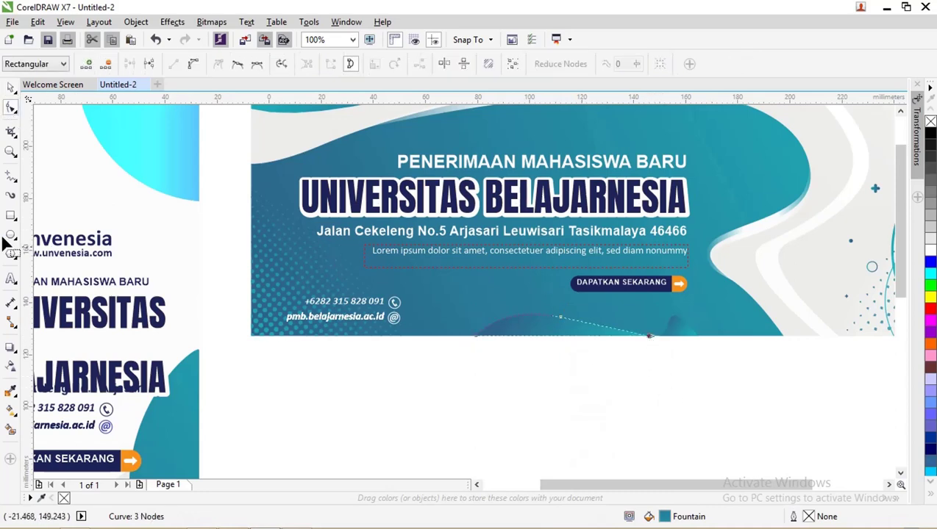
{"action": "left_click", "coordinate": [10, 414]}
{"action": "left_click_drag", "start_coordinate": [472, 329], "coordinate": [543, 295]}
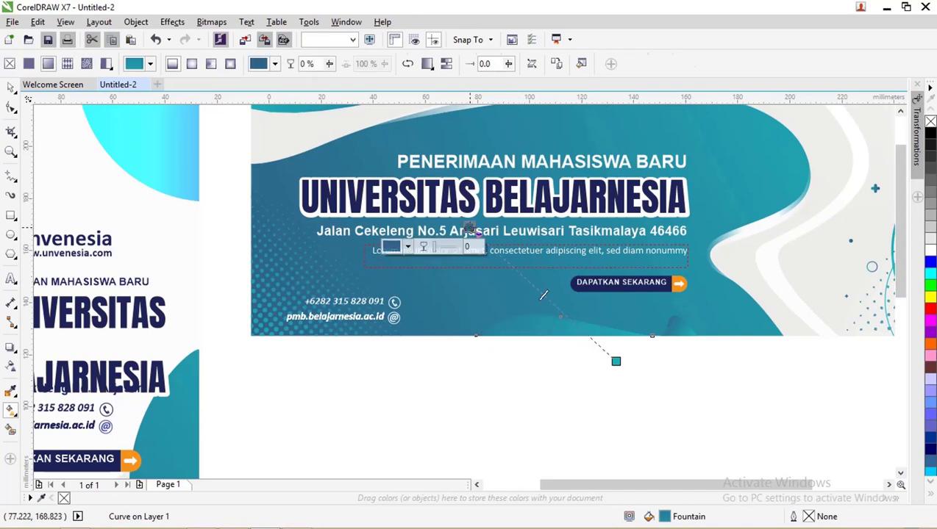
{"action": "scroll", "coordinate": [475, 275], "scroll_direction": "down", "scroll_amount": 2}
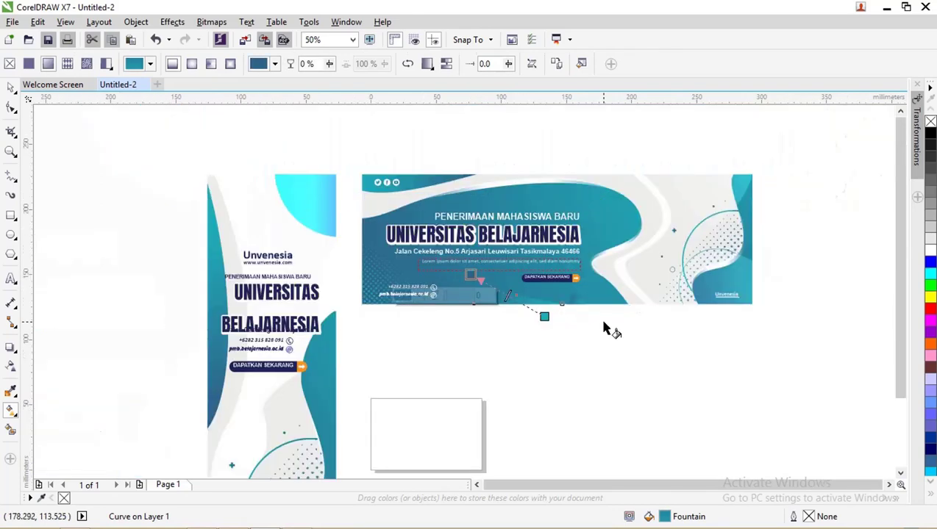
{"action": "left_click_drag", "start_coordinate": [559, 321], "coordinate": [565, 315]}
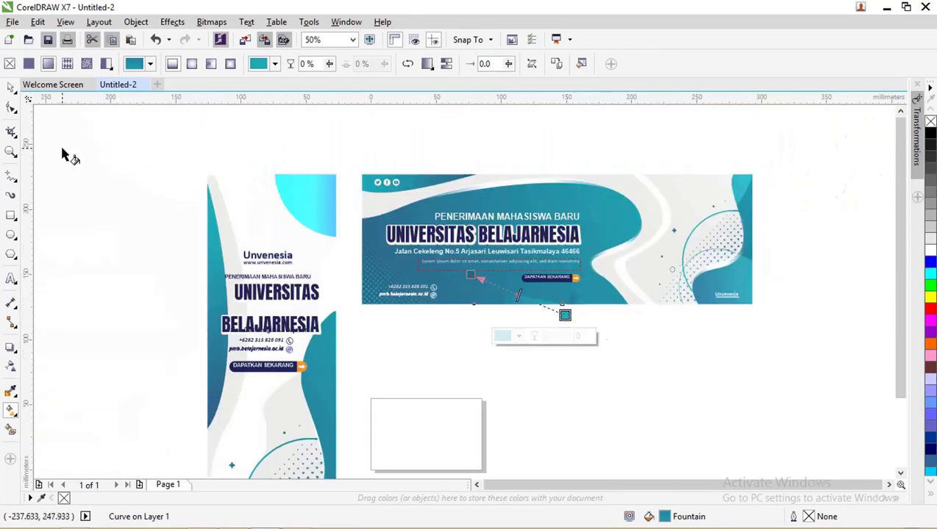
{"action": "left_click", "coordinate": [10, 88]}
{"action": "left_click", "coordinate": [108, 180]}
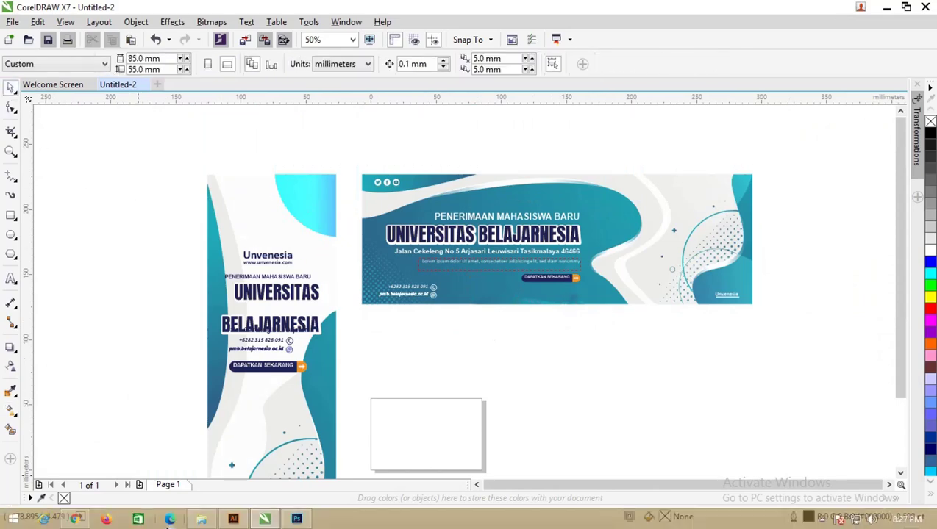
- Import Model siluet Png, shrink it, move it to the banner's right end and mirror it
{"action": "left_click", "coordinate": [203, 521]}
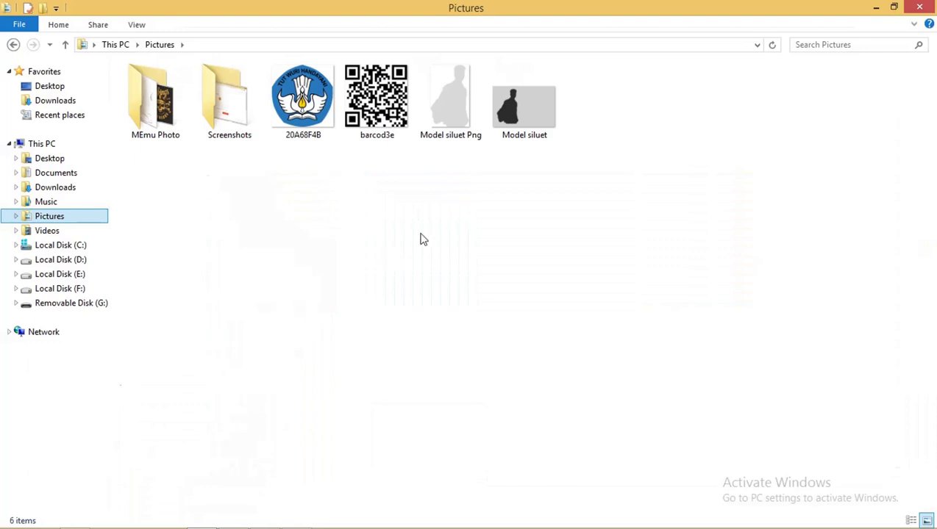
{"action": "left_click_drag", "start_coordinate": [450, 103], "coordinate": [412, 518]}
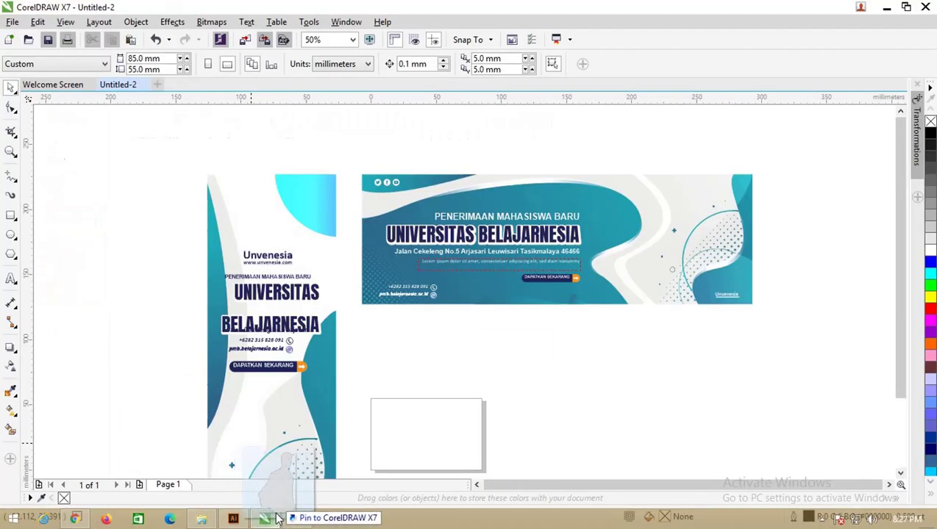
{"action": "mouse_move", "coordinate": [412, 519]}
{"action": "left_mouse_down"}
{"action": "mouse_move", "coordinate": [494, 378]}
{"action": "mouse_move", "coordinate": [487, 259]}
{"action": "left_mouse_up"}
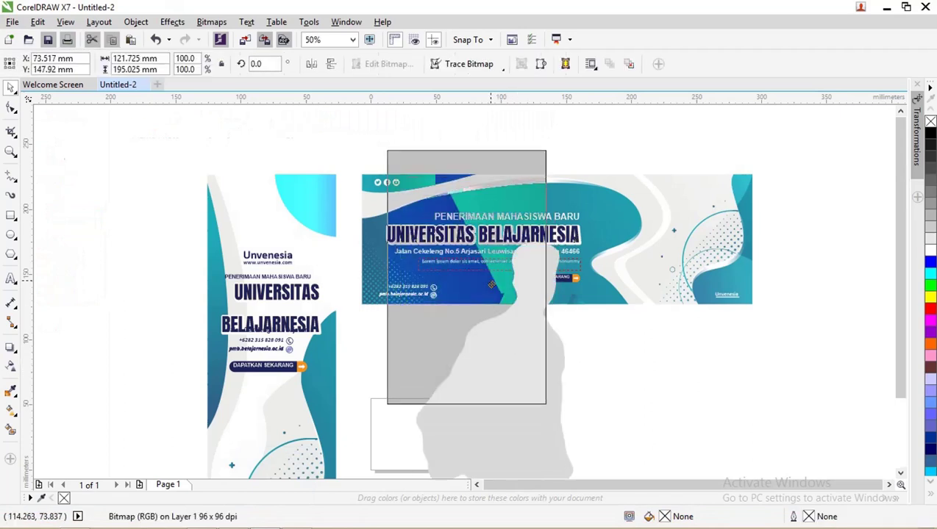
{"action": "left_click_drag", "start_coordinate": [544, 120], "coordinate": [484, 220]}
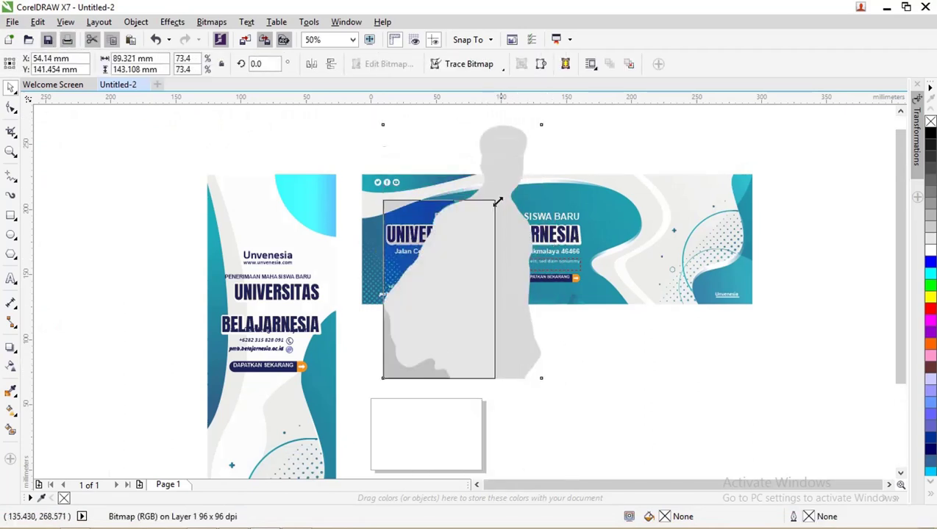
{"action": "left_click_drag", "start_coordinate": [439, 314], "coordinate": [699, 250]}
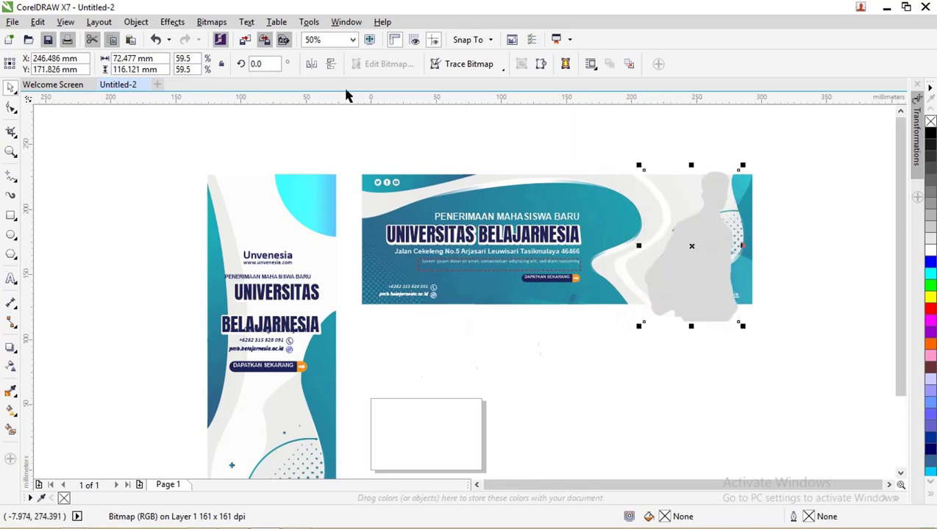
{"action": "left_click", "coordinate": [312, 65]}
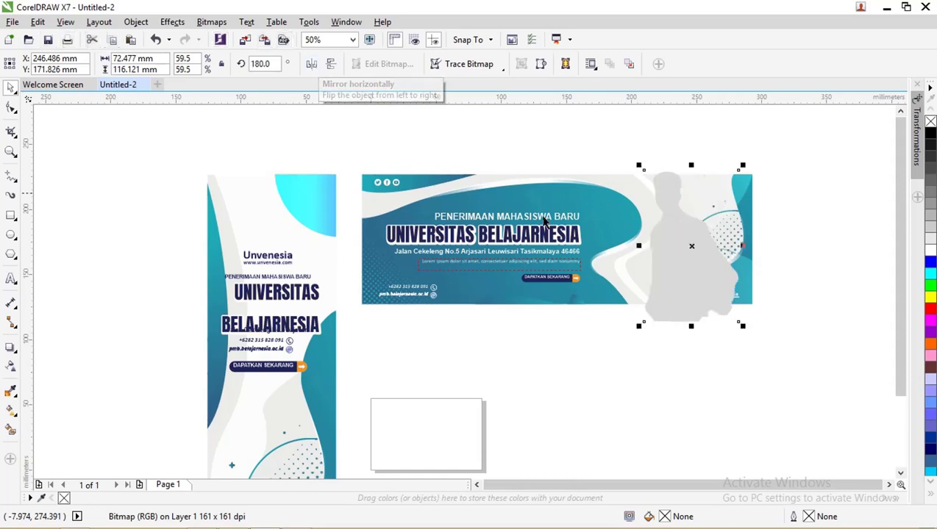
- Resize the silhouette to 55.159 × 88.374 mm and send it behind the banner's decorations
{"action": "left_click_drag", "start_coordinate": [741, 168], "coordinate": [715, 195]}
{"action": "left_click_drag", "start_coordinate": [696, 262], "coordinate": [700, 243]}
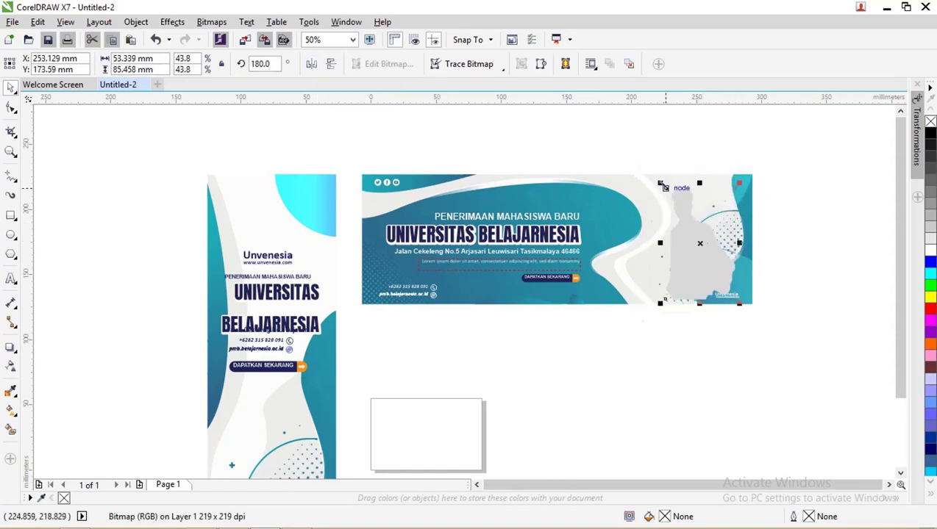
{"action": "left_click_drag", "start_coordinate": [661, 183], "coordinate": [654, 175]}
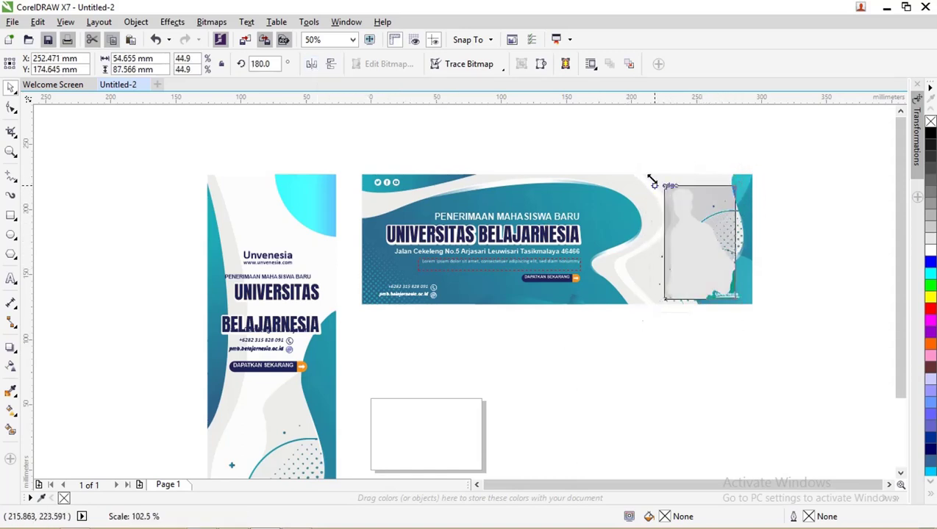
{"action": "left_click", "coordinate": [698, 250]}
{"action": "left_click", "coordinate": [689, 245]}
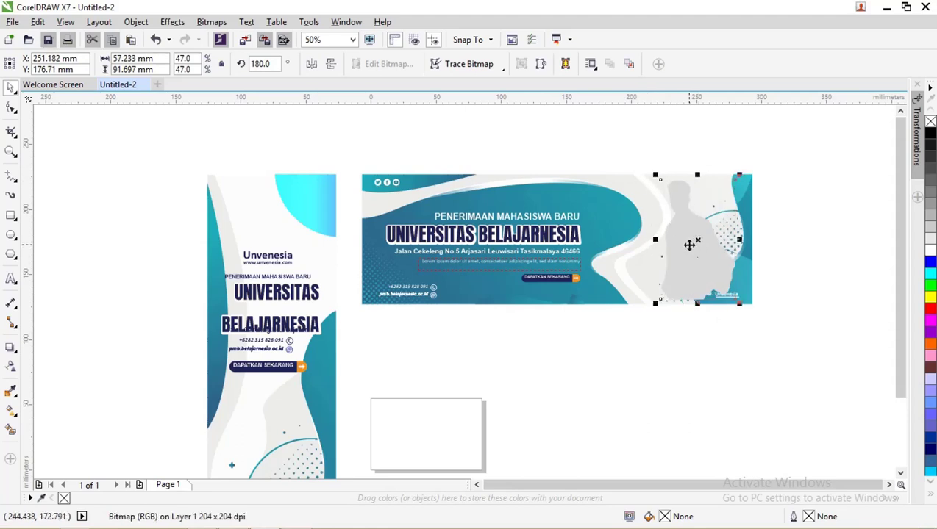
{"action": "left_click", "coordinate": [689, 245]}
{"action": "left_click", "coordinate": [689, 245]}
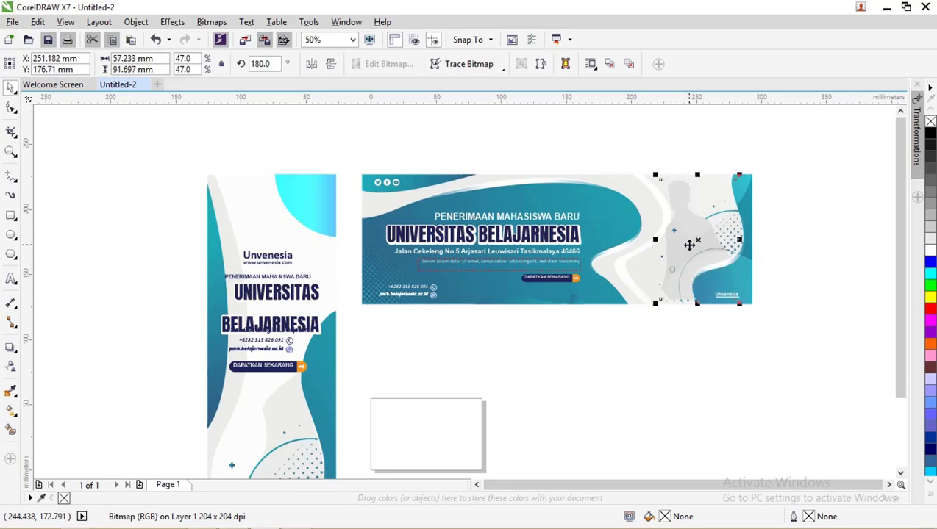
{"action": "scroll", "coordinate": [688, 245], "scroll_direction": "up", "scroll_amount": 2}
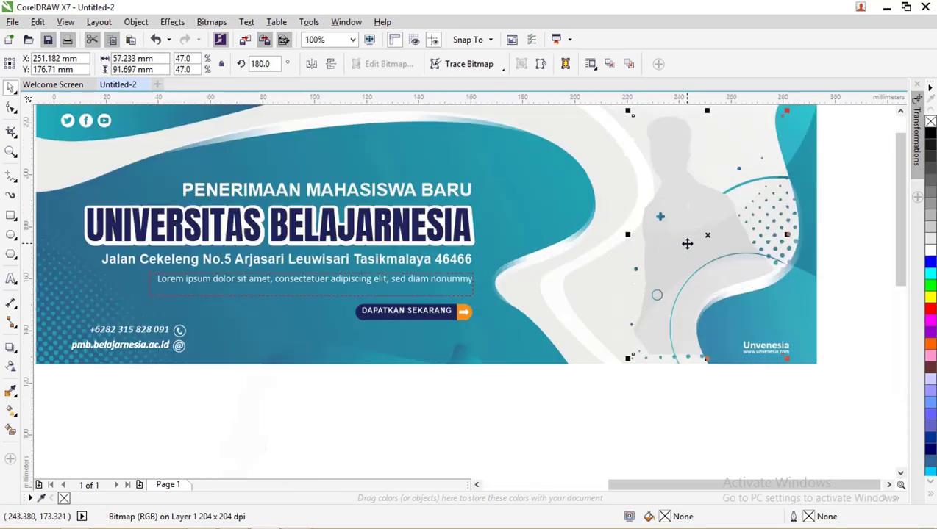
{"action": "scroll", "coordinate": [627, 235], "scroll_direction": "down", "scroll_amount": 2}
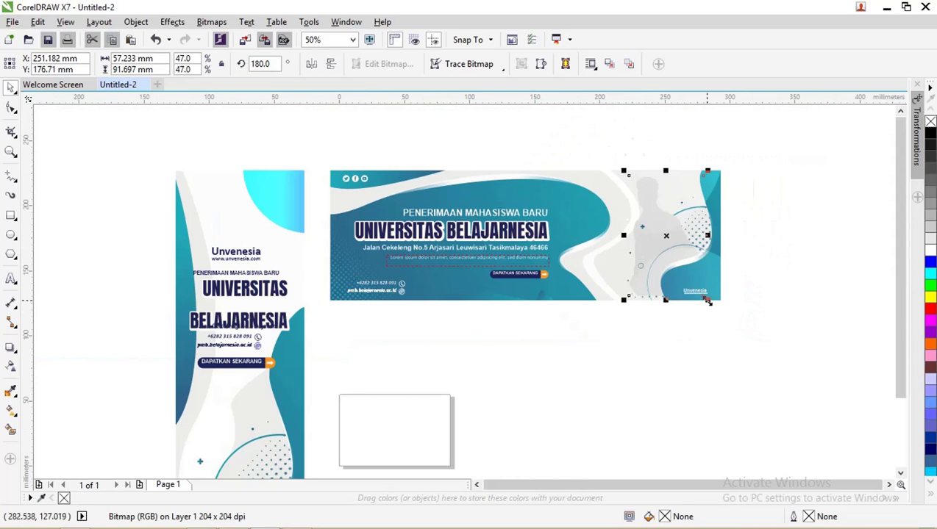
{"action": "left_click_drag", "start_coordinate": [707, 301], "coordinate": [710, 305]}
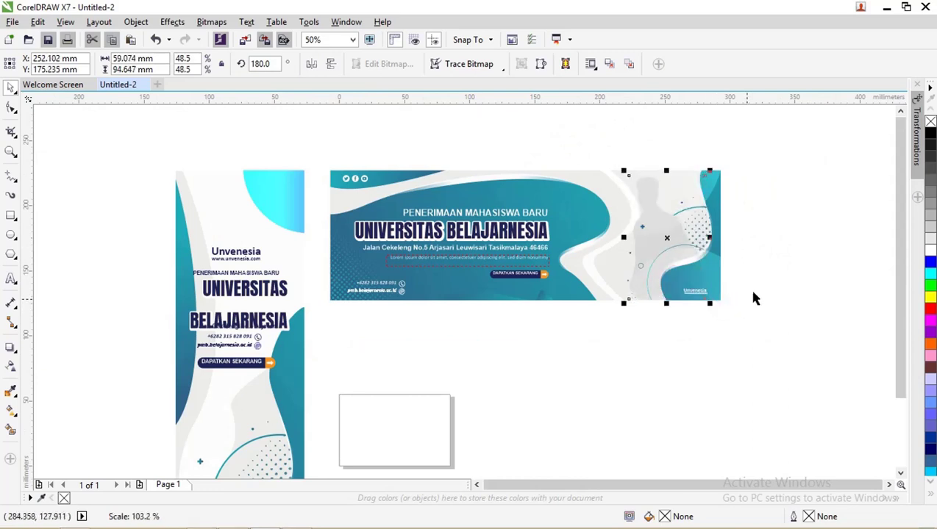
{"action": "left_click_drag", "start_coordinate": [710, 171], "coordinate": [708, 169]}
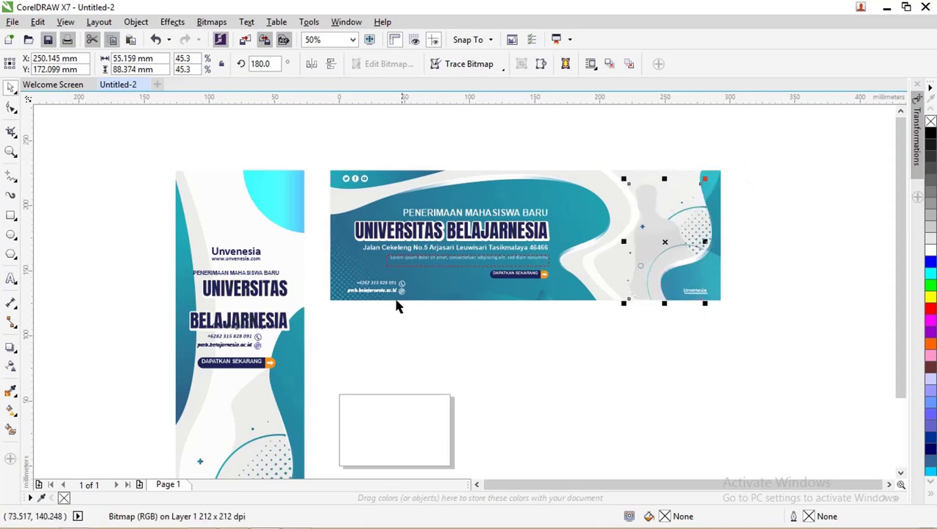
- Zoom out with F3 to view all layouts, then switch to the Banner Mahasiswa Baru 11 Coreldraw folder
{"action": "key", "text": "F3"}
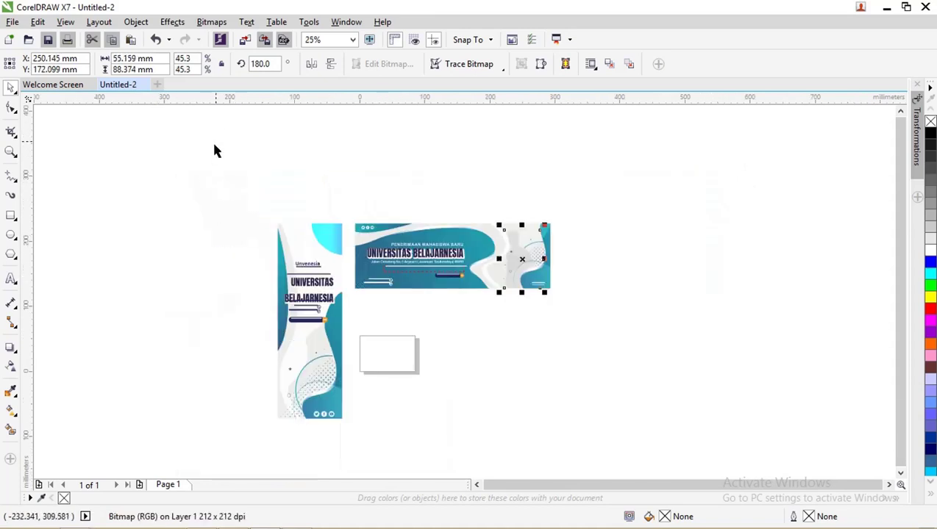
{"action": "scroll", "coordinate": [445, 250], "scroll_direction": "up", "scroll_amount": 1}
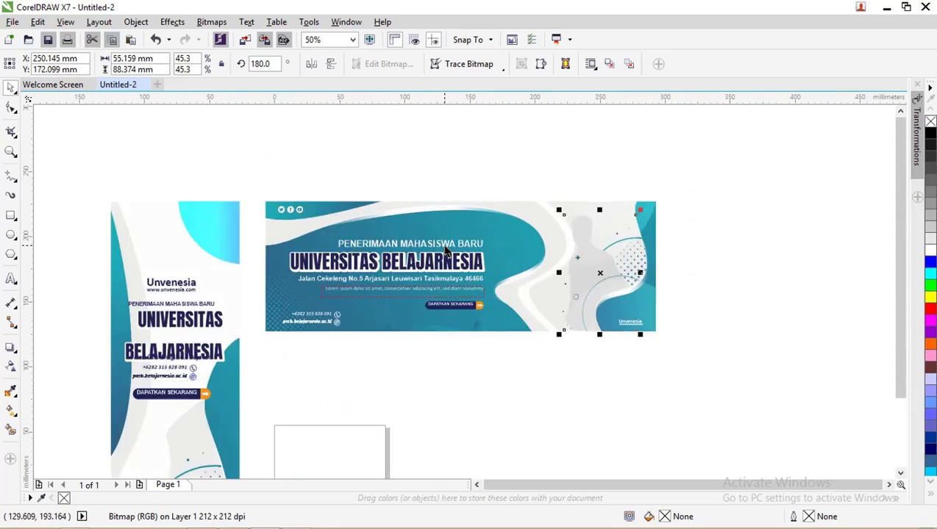
{"action": "key", "text": "alt+Tab"}
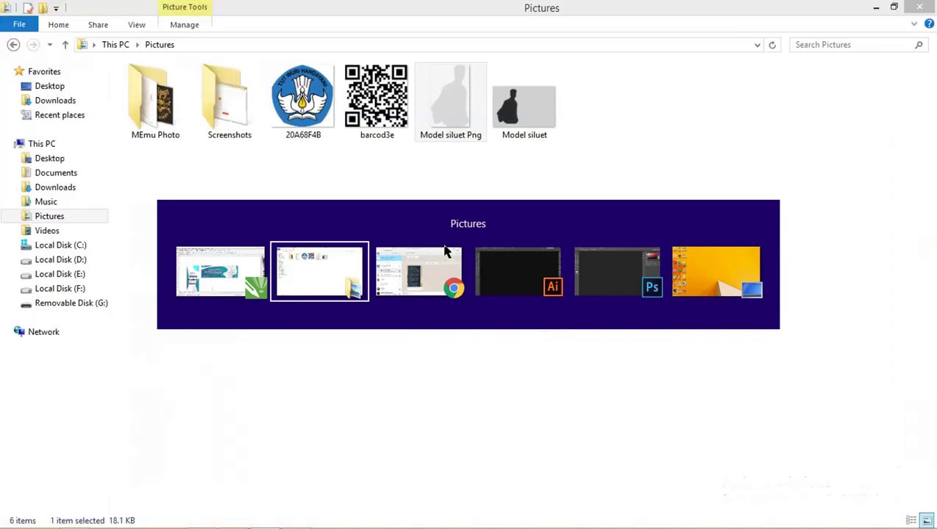
{"action": "key", "text": "alt+Tab"}
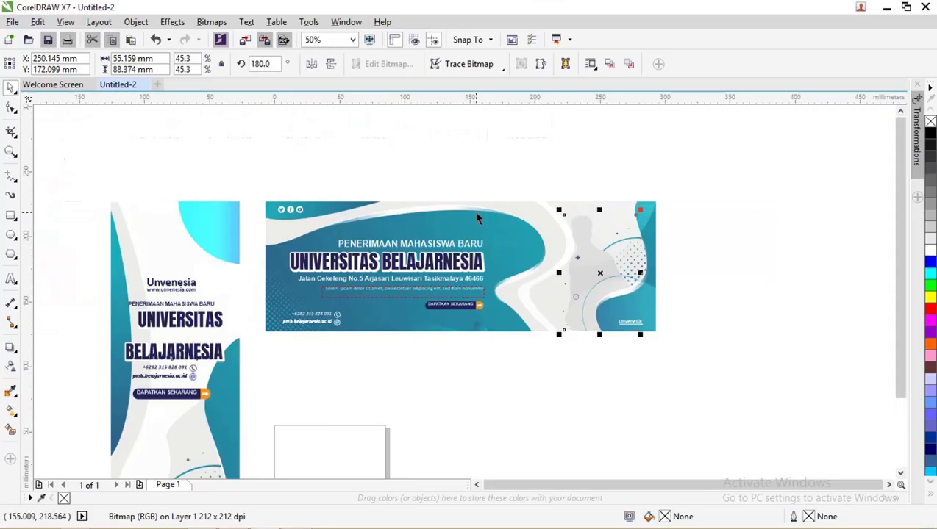
{"action": "key", "text": "alt+Tab"}
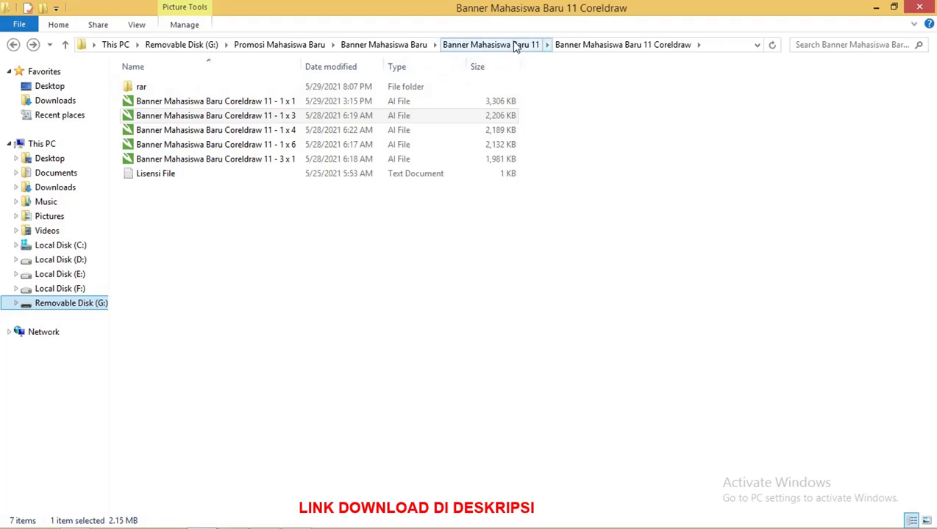
- Open the 1 x 3 banner .ai file with Adobe Illustrator via Open with
{"action": "left_click", "coordinate": [242, 101]}
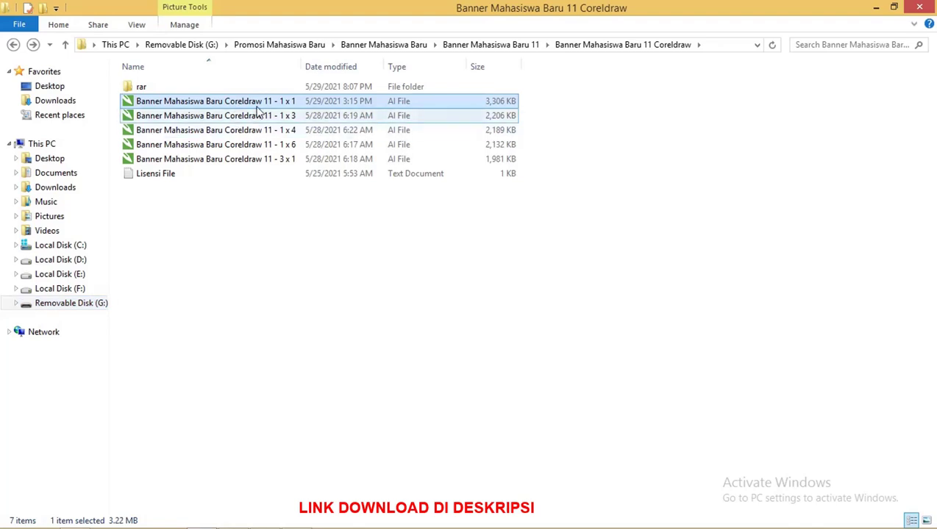
{"action": "left_click", "coordinate": [252, 118]}
{"action": "right_click", "coordinate": [252, 117]}
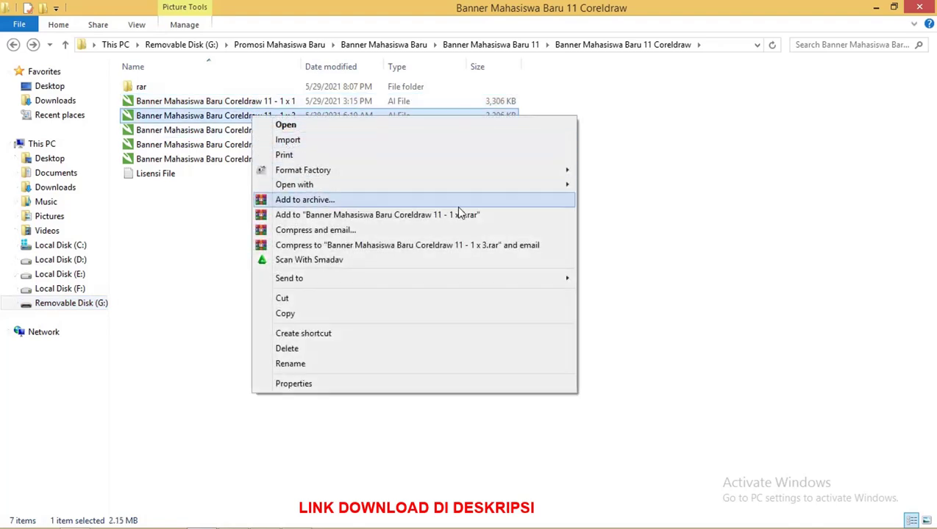
{"action": "left_click", "coordinate": [631, 185]}
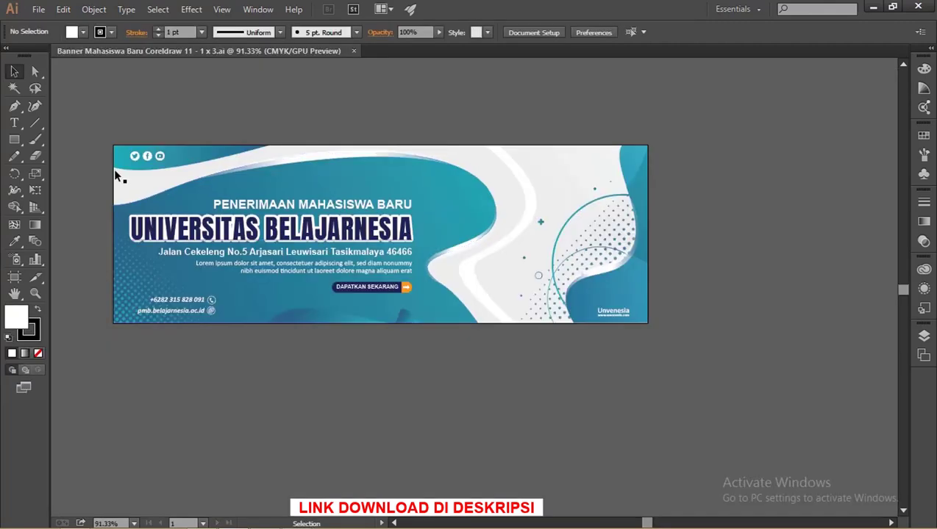
- Ungroup the 1 x 3 banner artwork in Illustrator
{"action": "left_click", "coordinate": [592, 241]}
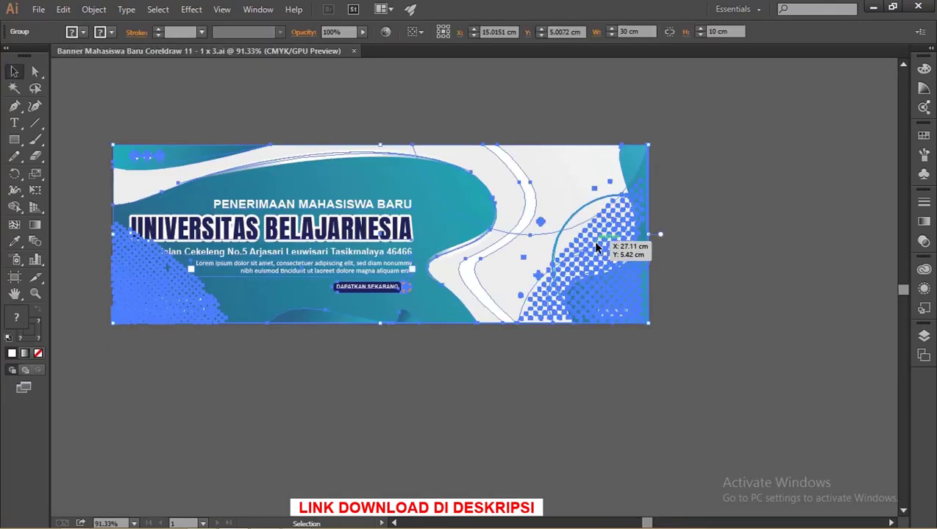
{"action": "right_click", "coordinate": [593, 242]}
{"action": "left_click", "coordinate": [658, 323]}
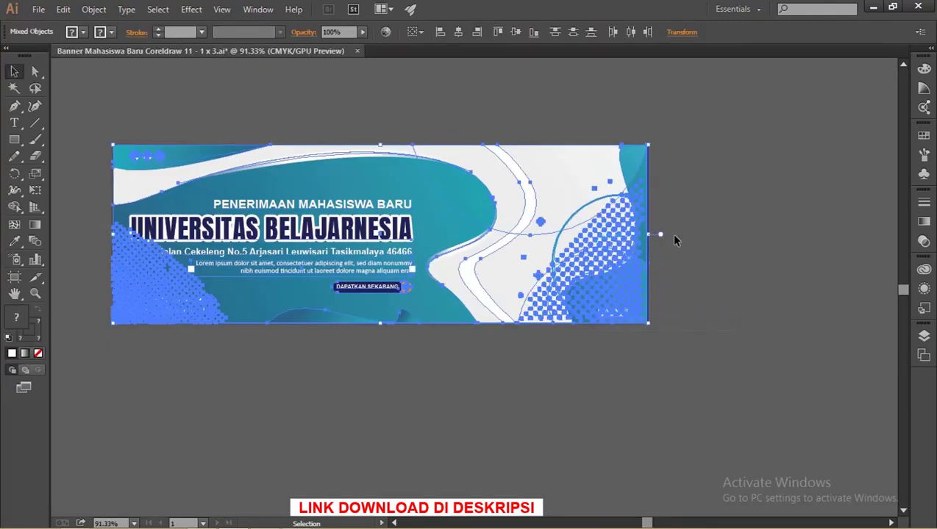
{"action": "left_click", "coordinate": [729, 215]}
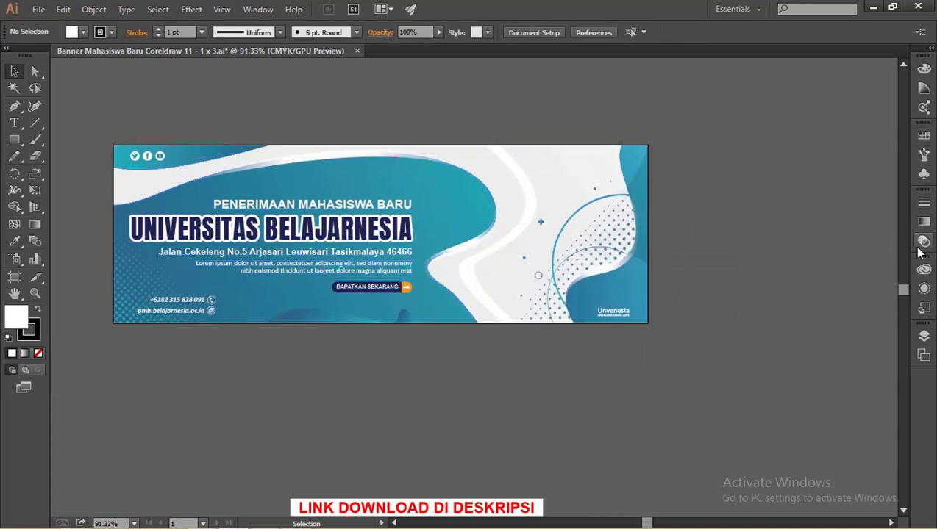
- Expand Layer 1 and select the dot pattern, white background and UNIVERSITAS BELAJARNESIA headline
{"action": "left_click", "coordinate": [923, 336]}
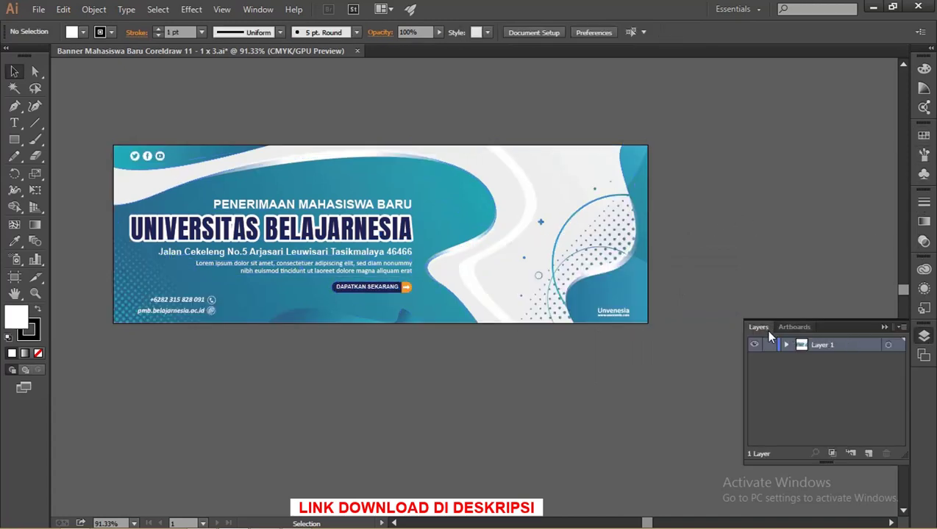
{"action": "left_click", "coordinate": [786, 344]}
{"action": "scroll", "coordinate": [828, 375], "scroll_direction": "down", "scroll_amount": 5}
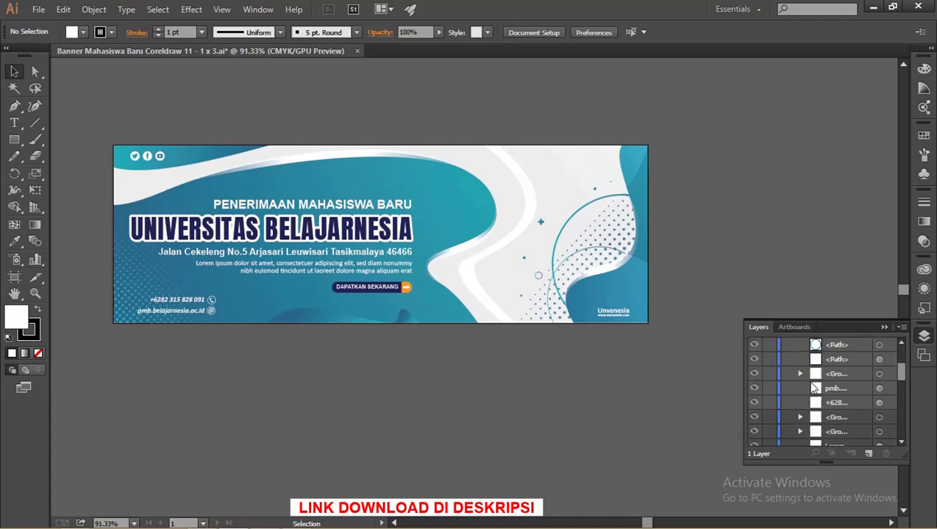
{"action": "scroll", "coordinate": [828, 374], "scroll_direction": "down", "scroll_amount": 10}
{"action": "left_click_drag", "start_coordinate": [902, 425], "coordinate": [903, 346]}
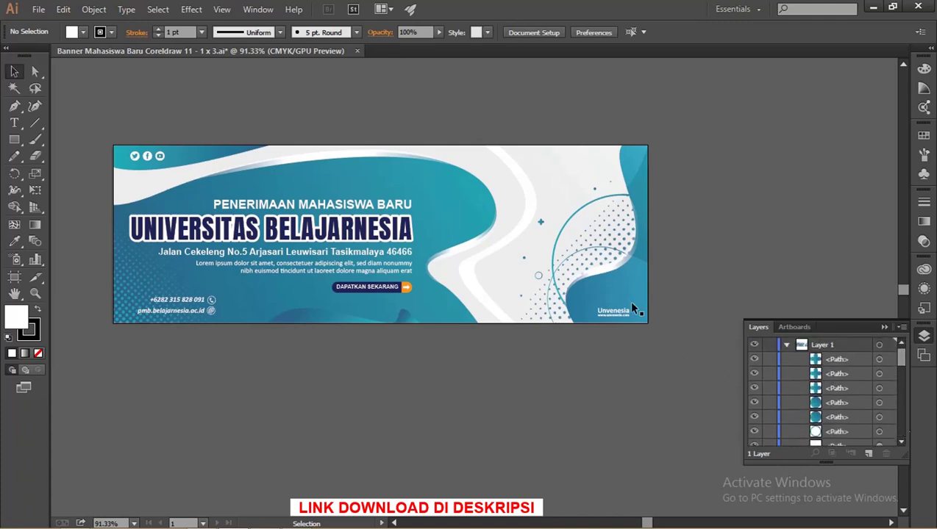
{"action": "left_click", "coordinate": [627, 267]}
{"action": "mouse_move", "coordinate": [627, 234]}
{"action": "left_mouse_down"}
{"action": "mouse_move", "coordinate": [614, 216]}
{"action": "mouse_move", "coordinate": [627, 235]}
{"action": "left_mouse_up"}
{"action": "left_click", "coordinate": [616, 235]}
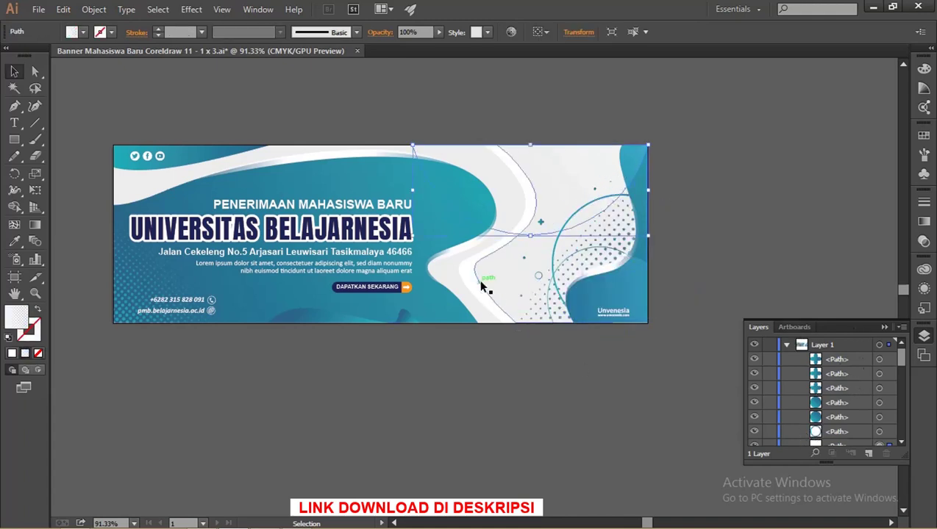
{"action": "left_click", "coordinate": [381, 237]}
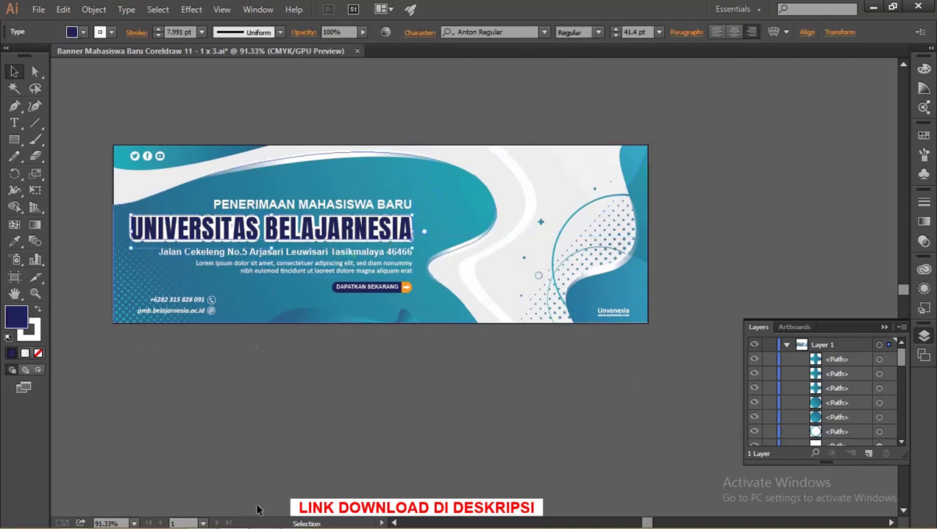
{"action": "mouse_move", "coordinate": [201, 520]}
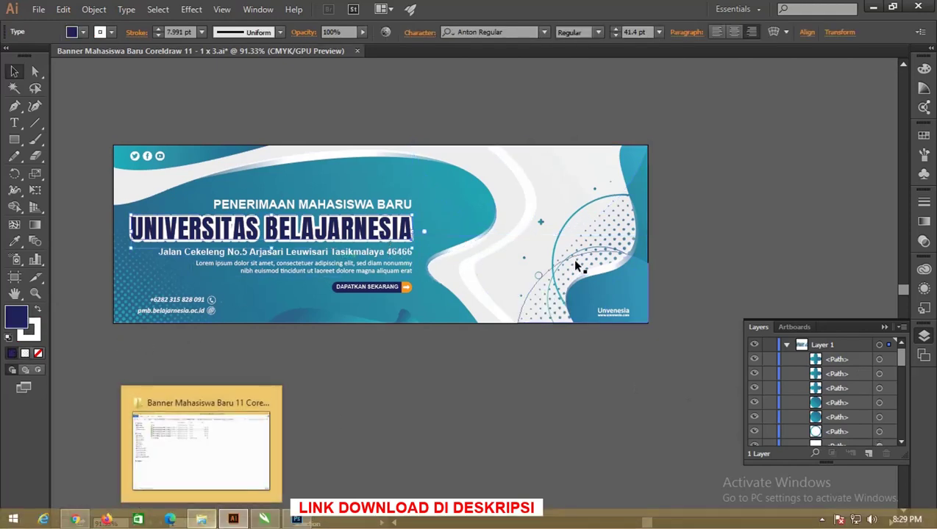
{"action": "key", "text": "alt+Tab"}
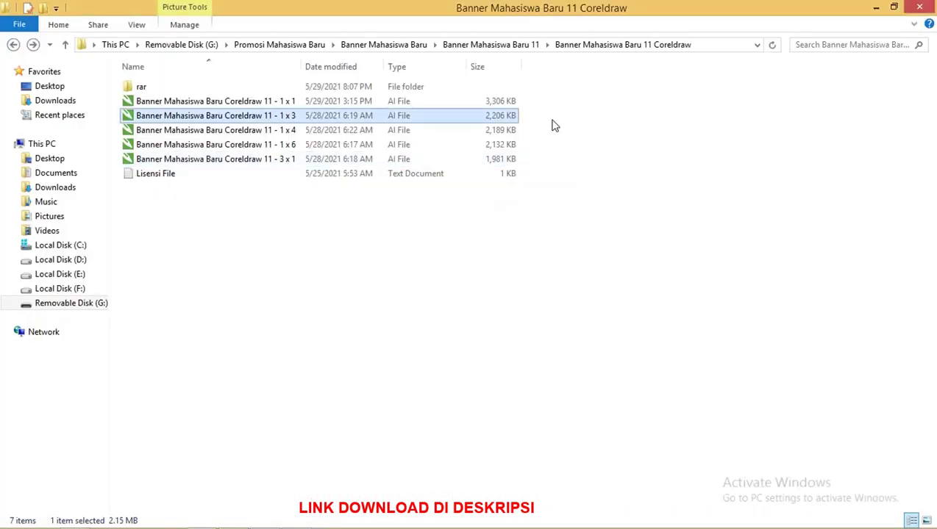
- Go into the Banner Mahasiswa Baru Photoshop 11 folder and open the 1 x 3-01 PSD
{"action": "left_click", "coordinate": [506, 44]}
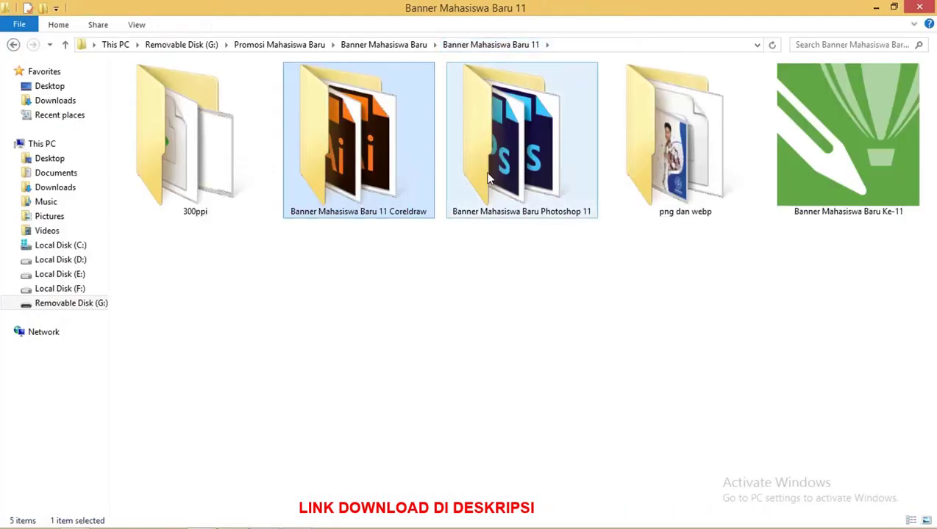
{"action": "left_click", "coordinate": [535, 135]}
{"action": "double_click", "coordinate": [535, 136]}
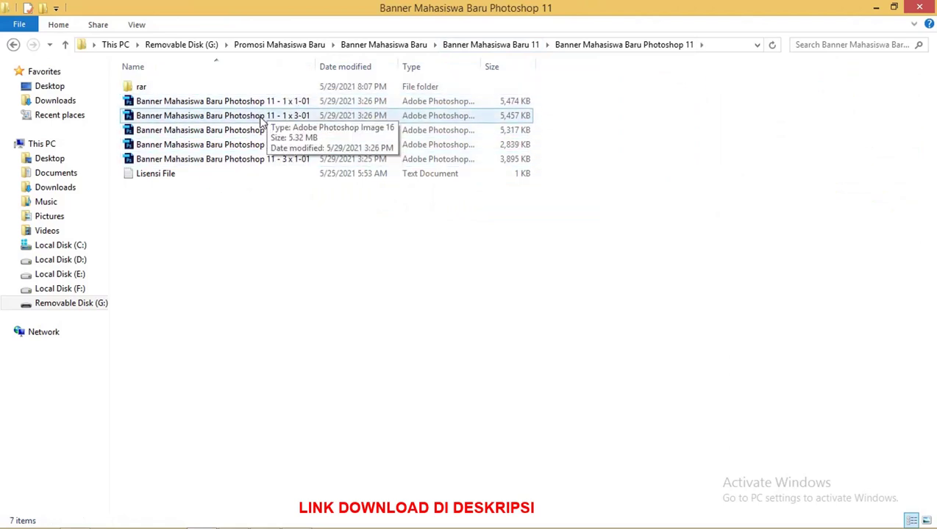
{"action": "right_click", "coordinate": [262, 118]}
{"action": "left_click", "coordinate": [272, 129]}
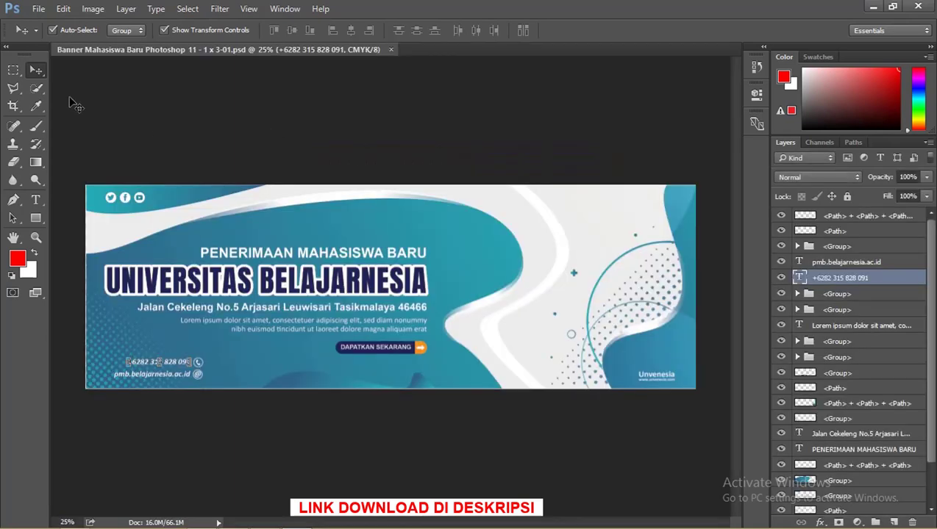
- Float the Layers panel and make it taller to show more layers
{"action": "left_click", "coordinate": [13, 72]}
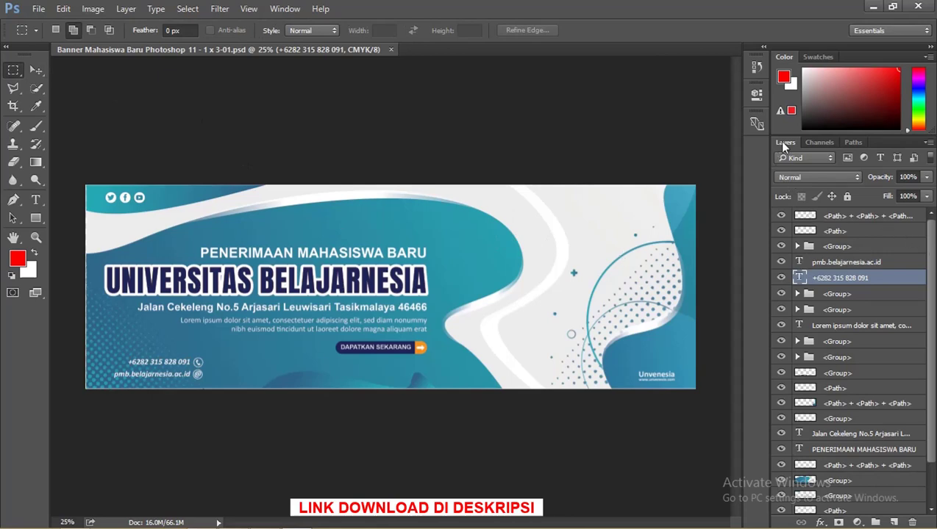
{"action": "left_click_drag", "start_coordinate": [781, 144], "coordinate": [672, 100]}
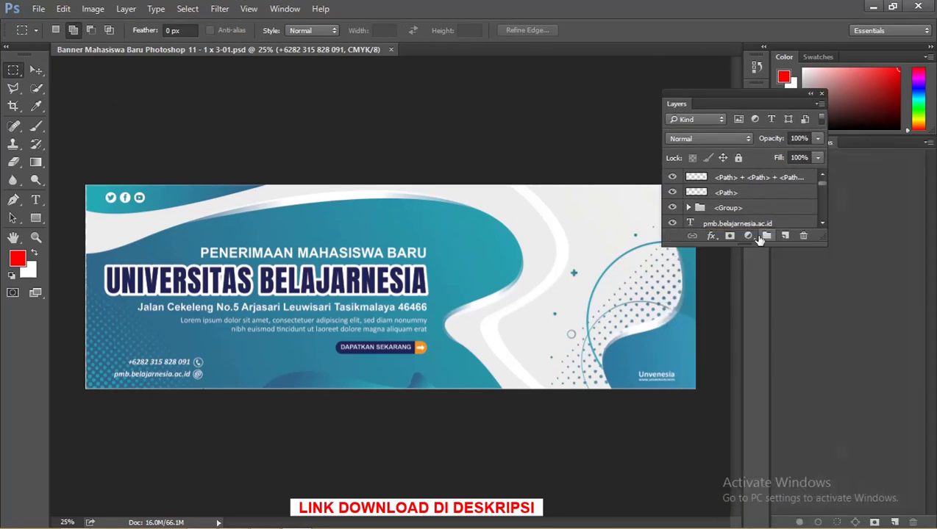
{"action": "left_click_drag", "start_coordinate": [759, 245], "coordinate": [760, 397]}
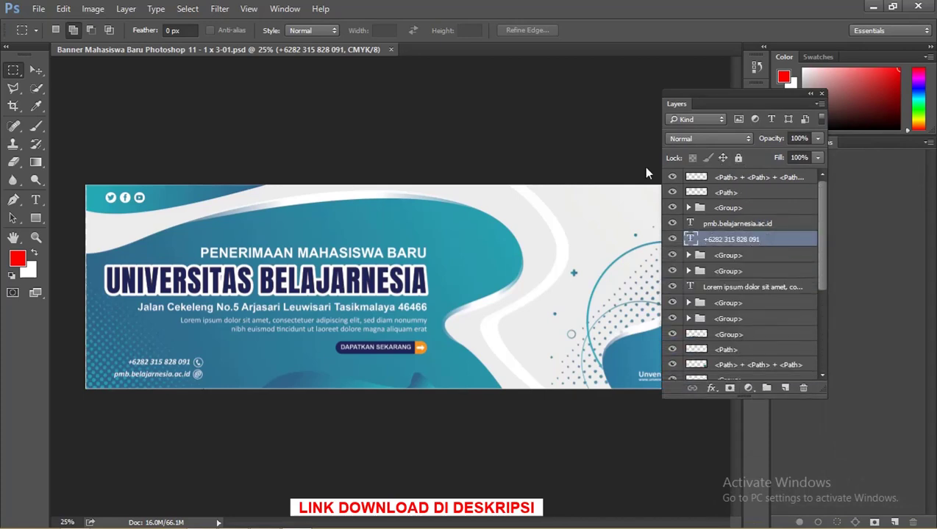
{"action": "left_click_drag", "start_coordinate": [722, 95], "coordinate": [738, 96]}
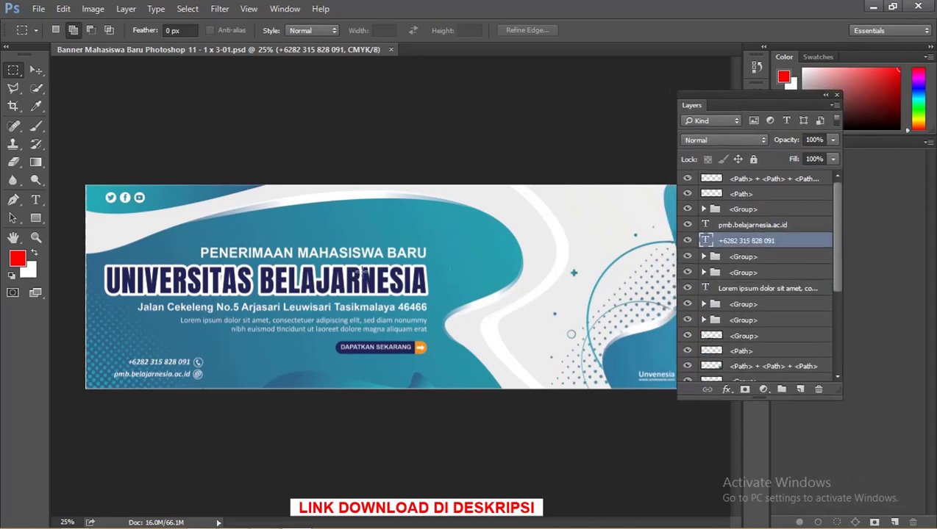
- Ungroup the <Group> layer and its nested group, leaving '<Path> + imagebot 1' standalone
{"action": "key", "text": "v"}
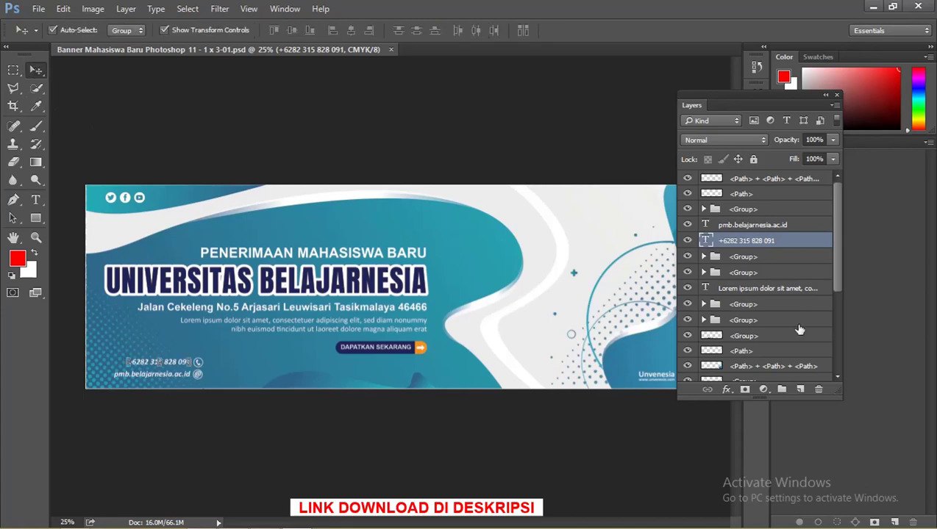
{"action": "left_click", "coordinate": [764, 213]}
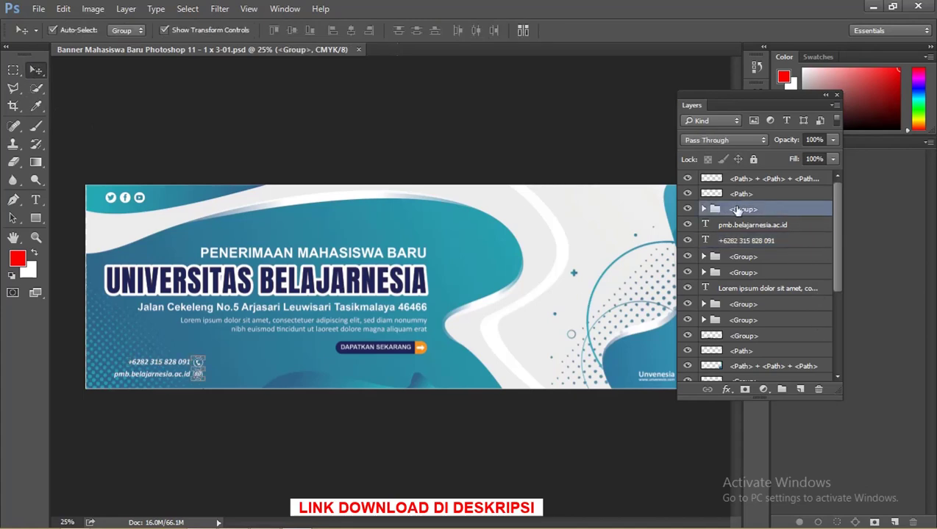
{"action": "right_click", "coordinate": [736, 209]}
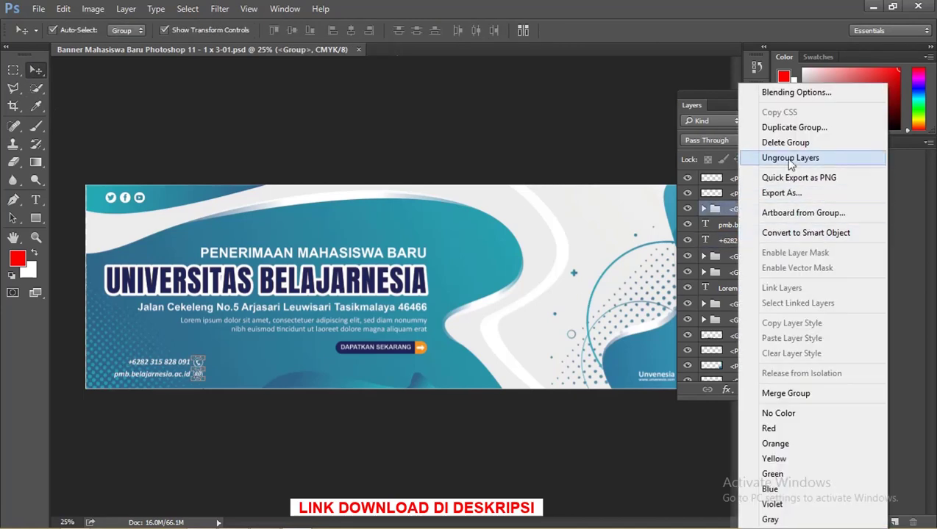
{"action": "left_click", "coordinate": [789, 160]}
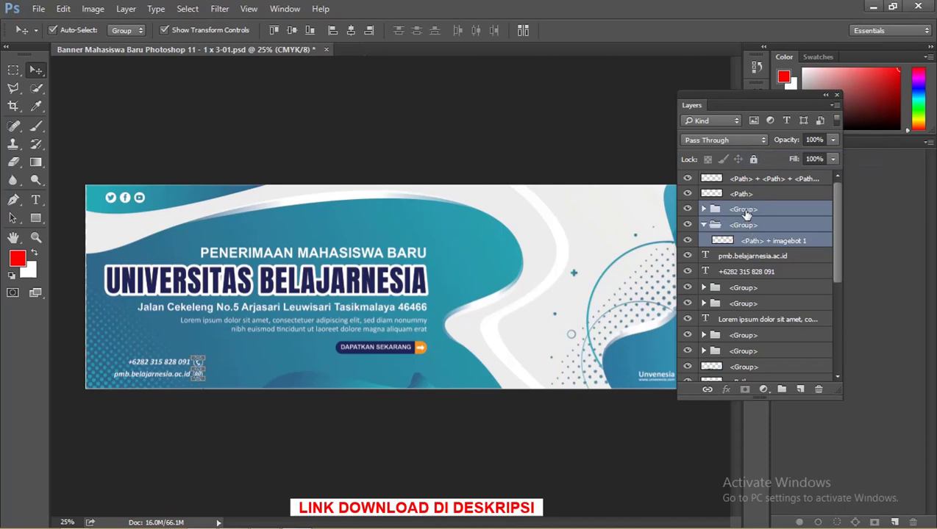
{"action": "left_click", "coordinate": [746, 211]}
{"action": "right_click", "coordinate": [746, 225]}
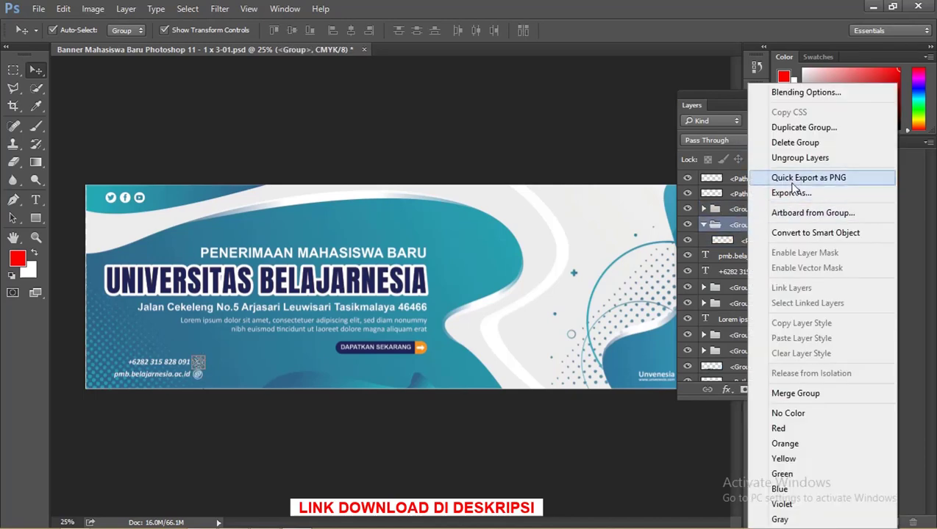
{"action": "left_click", "coordinate": [799, 157]}
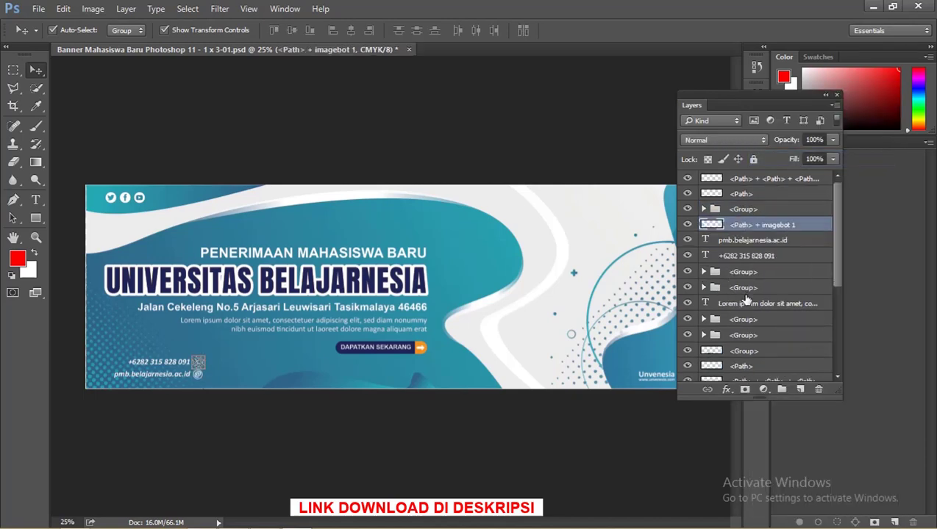
{"action": "mouse_move", "coordinate": [838, 249]}
{"action": "left_mouse_down"}
{"action": "mouse_move", "coordinate": [837, 343]}
{"action": "mouse_move", "coordinate": [836, 294]}
{"action": "left_mouse_up"}
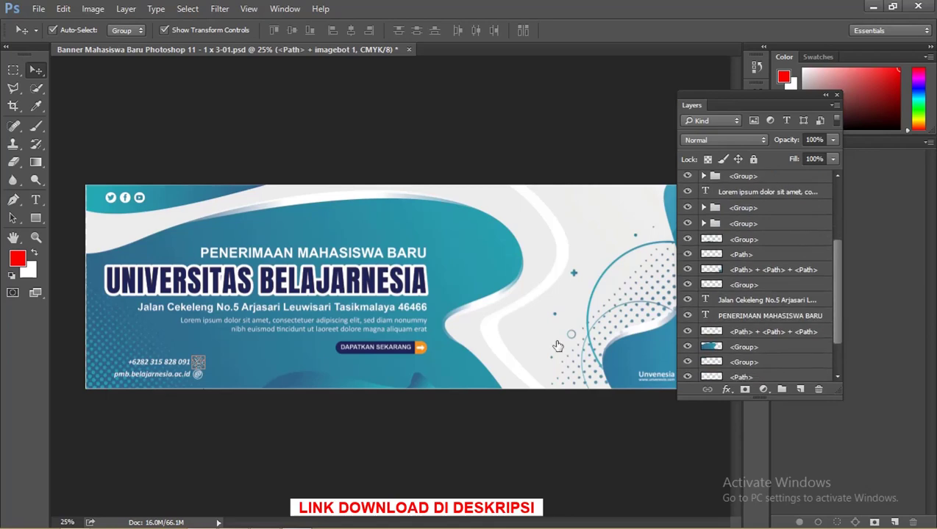
- Inspect the UNIVERSITAS BELAJARNESIA title, address and PENERIMAAN MAHASISWA BARU text layers
{"action": "left_click", "coordinate": [35, 200]}
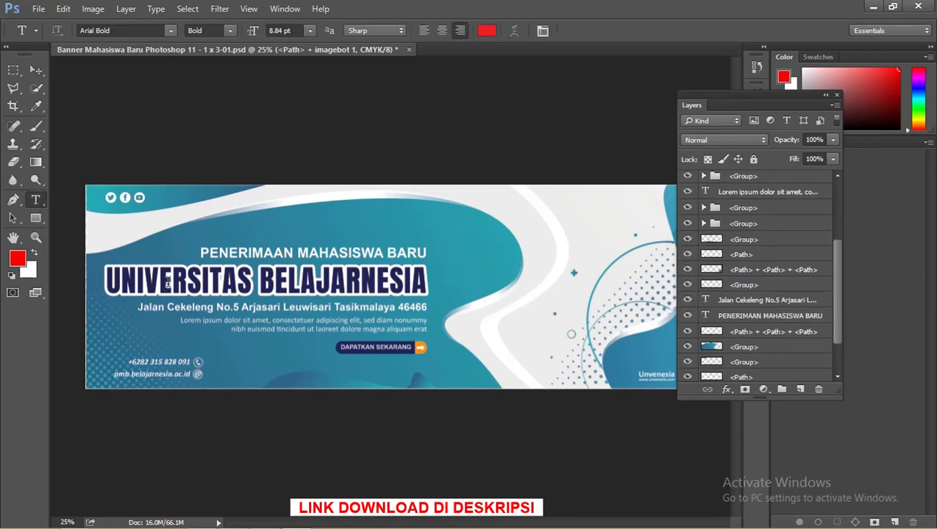
{"action": "left_click", "coordinate": [167, 280]}
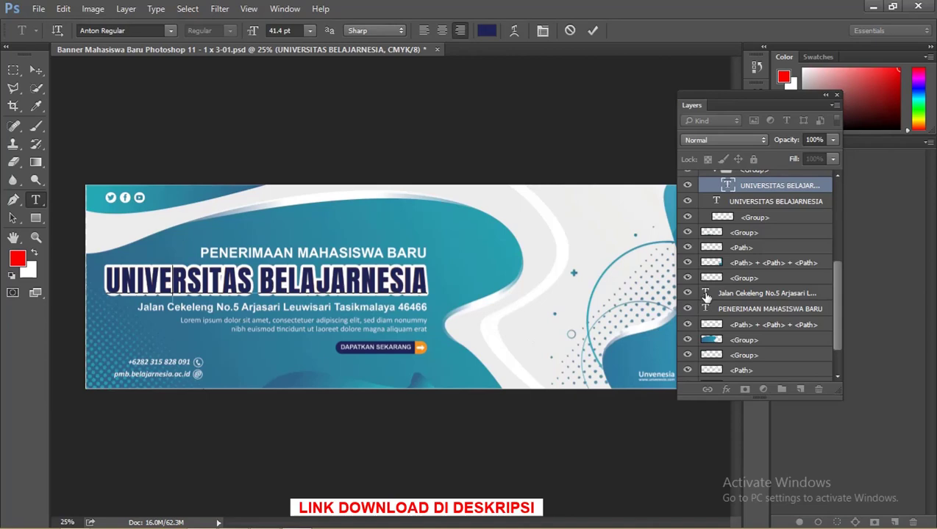
{"action": "double_click", "coordinate": [705, 293]}
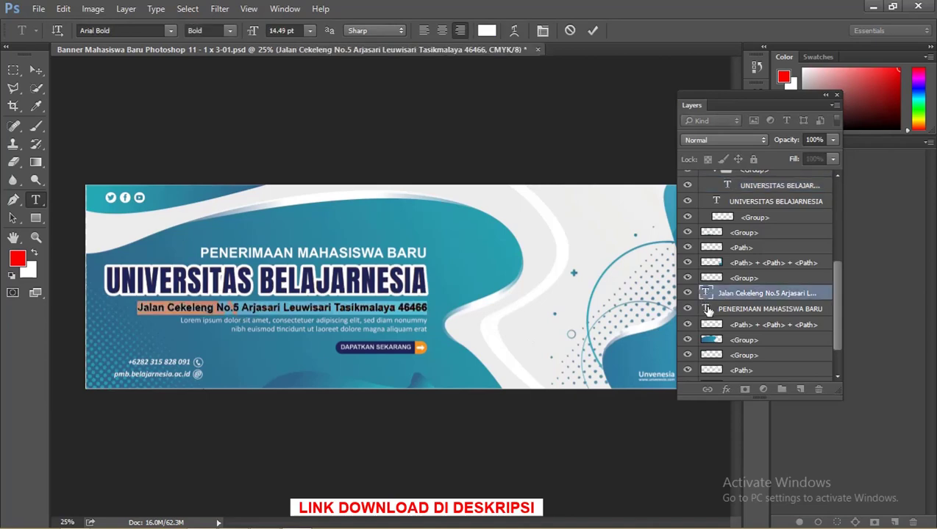
{"action": "double_click", "coordinate": [705, 309]}
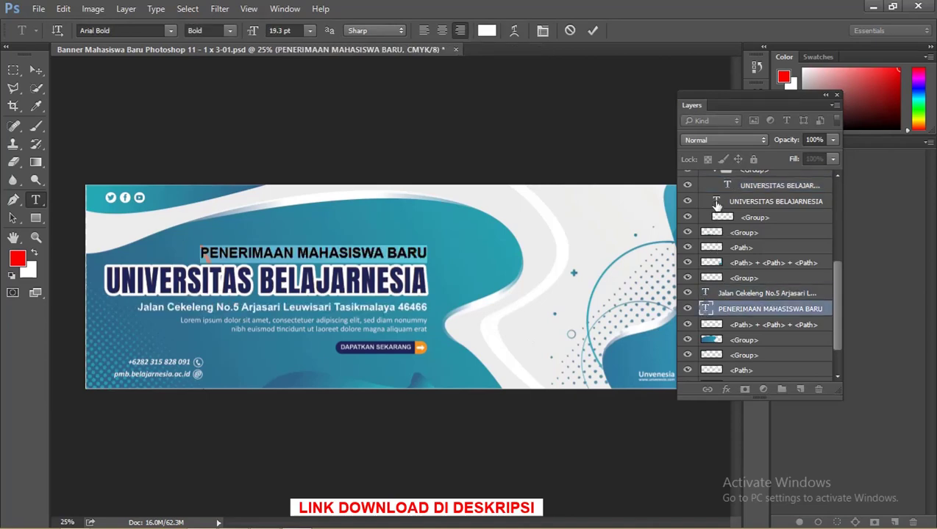
{"action": "double_click", "coordinate": [716, 202]}
{"action": "scroll", "coordinate": [743, 243], "scroll_direction": "up", "scroll_amount": 1}
{"action": "scroll", "coordinate": [746, 259], "scroll_direction": "up", "scroll_amount": 2}
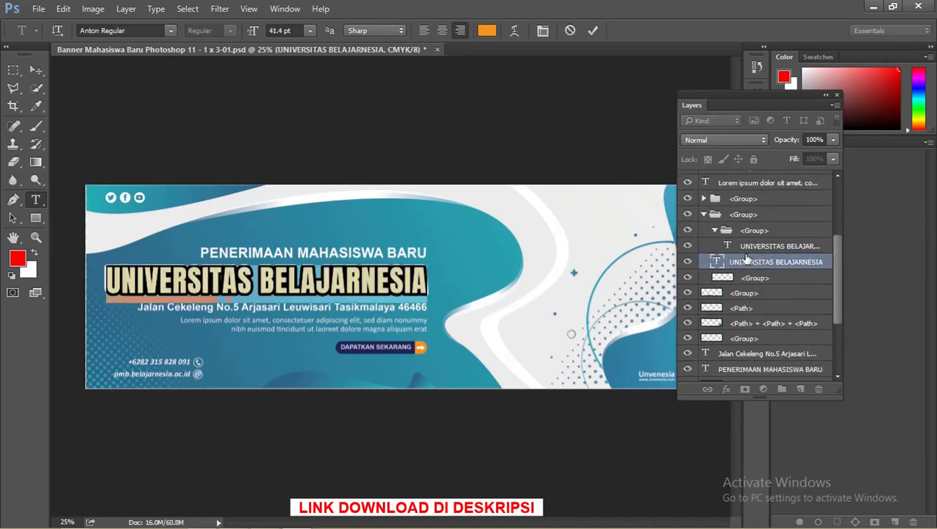
{"action": "left_click", "coordinate": [704, 218]}
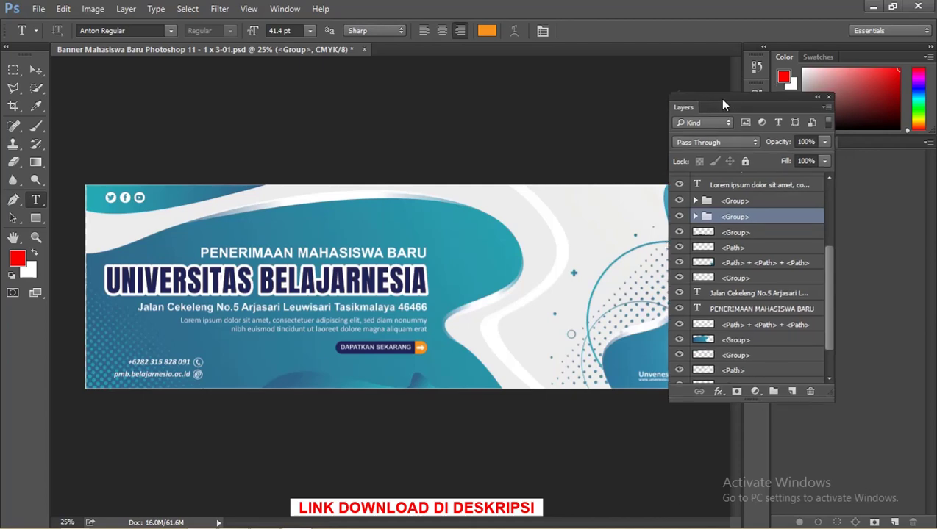
- Select the blue background <Group> layer and bring up the new adjustment layer list
{"action": "left_click_drag", "start_coordinate": [724, 100], "coordinate": [691, 117]}
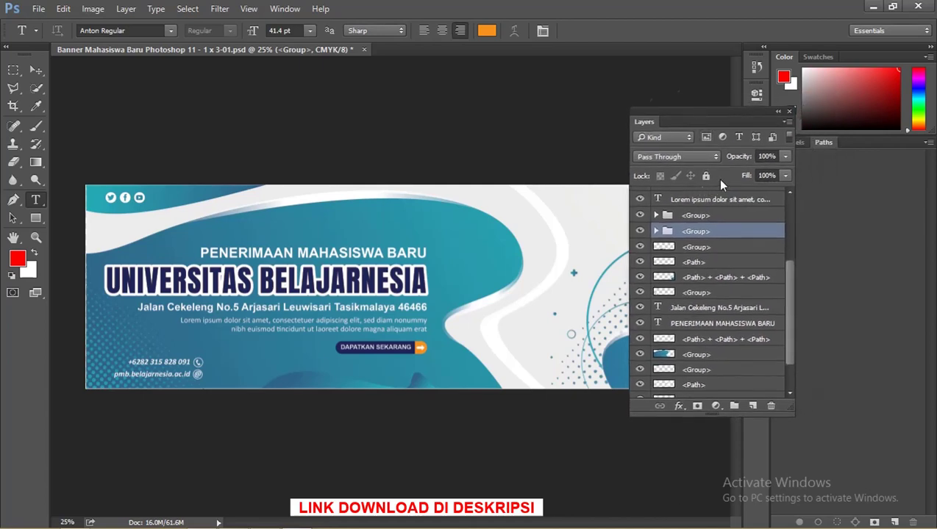
{"action": "mouse_move", "coordinate": [784, 264]}
{"action": "left_mouse_down"}
{"action": "mouse_move", "coordinate": [786, 315]}
{"action": "mouse_move", "coordinate": [794, 200]}
{"action": "mouse_move", "coordinate": [793, 302]}
{"action": "left_mouse_up"}
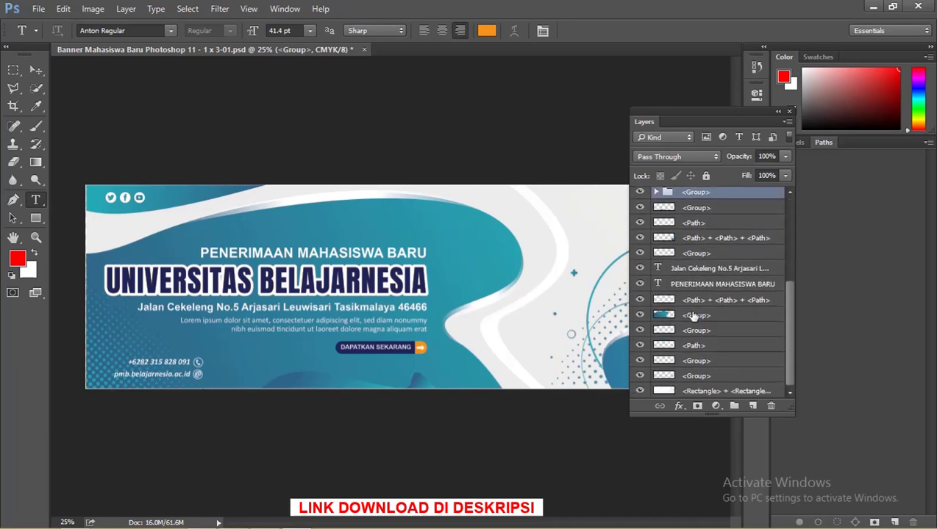
{"action": "left_click", "coordinate": [662, 318]}
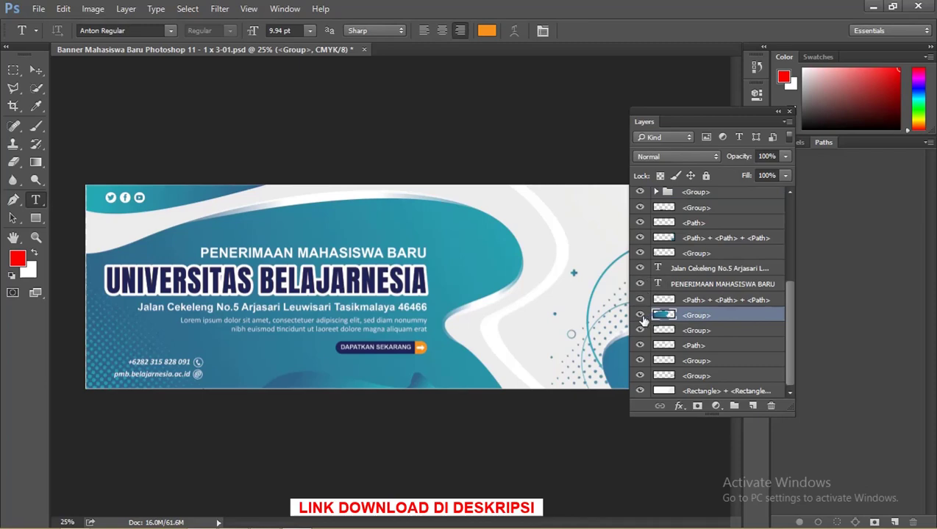
{"action": "left_click", "coordinate": [640, 315]}
{"action": "left_click", "coordinate": [715, 404]}
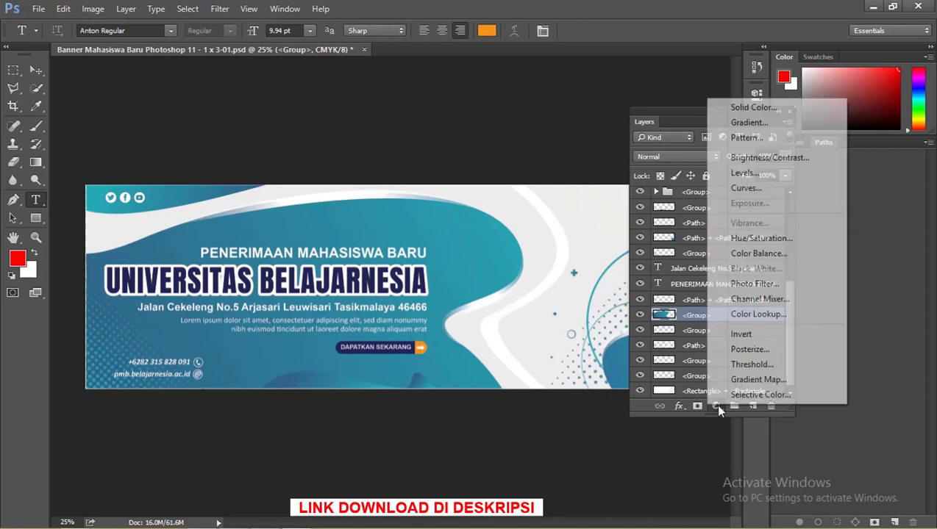
- Add a Hue/Saturation adjustment at Hue +7 and Saturation +15, with Colorize left off
{"action": "left_click", "coordinate": [762, 238]}
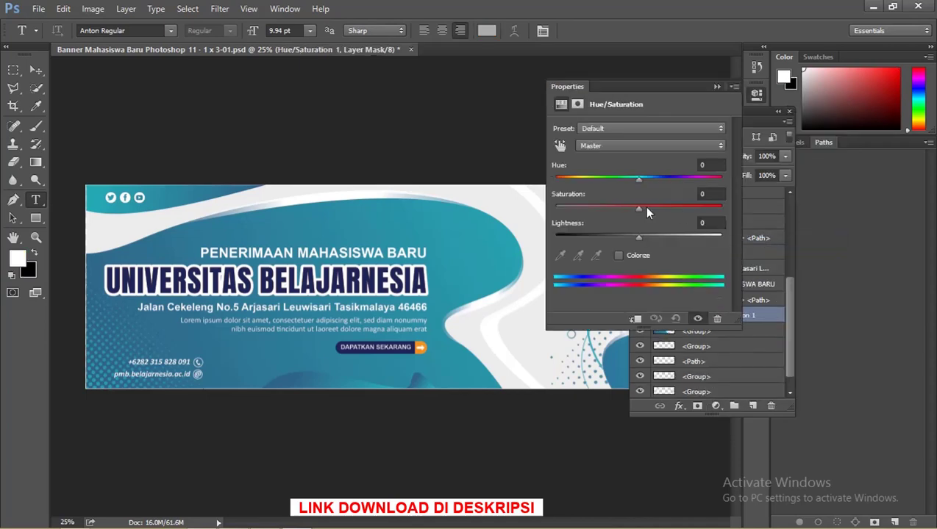
{"action": "left_click_drag", "start_coordinate": [619, 88], "coordinate": [700, 95]}
{"action": "left_click_drag", "start_coordinate": [638, 208], "coordinate": [666, 210]}
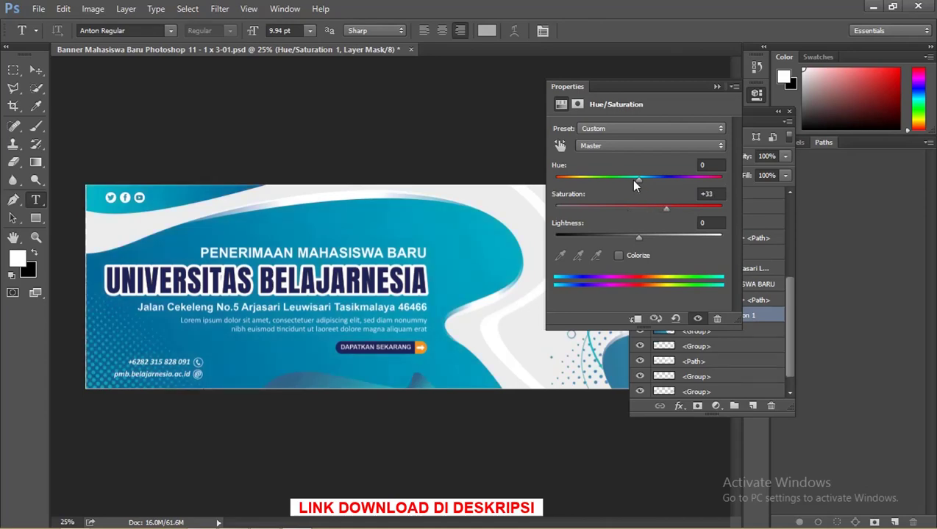
{"action": "mouse_move", "coordinate": [637, 179]}
{"action": "left_mouse_down"}
{"action": "mouse_move", "coordinate": [624, 182]}
{"action": "mouse_move", "coordinate": [676, 186]}
{"action": "mouse_move", "coordinate": [626, 179]}
{"action": "mouse_move", "coordinate": [667, 182]}
{"action": "mouse_move", "coordinate": [654, 183]}
{"action": "left_mouse_up"}
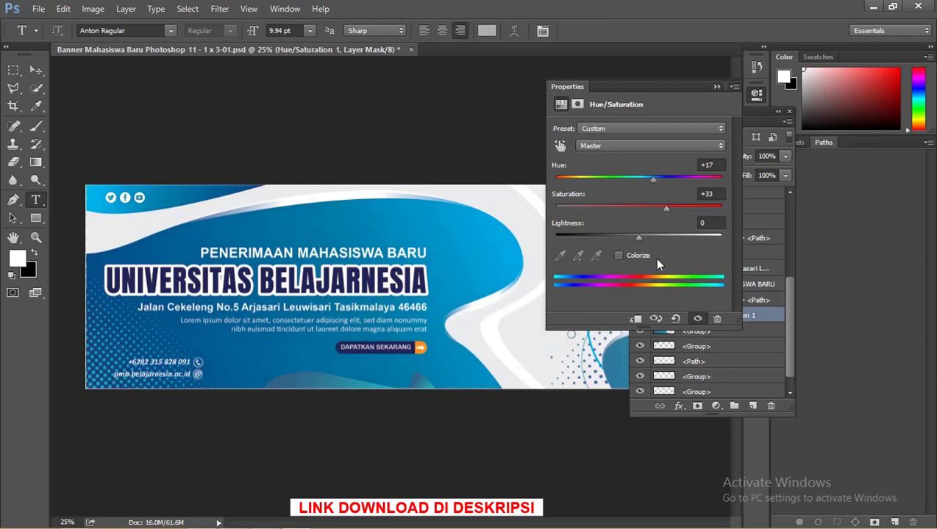
{"action": "left_click", "coordinate": [618, 255]}
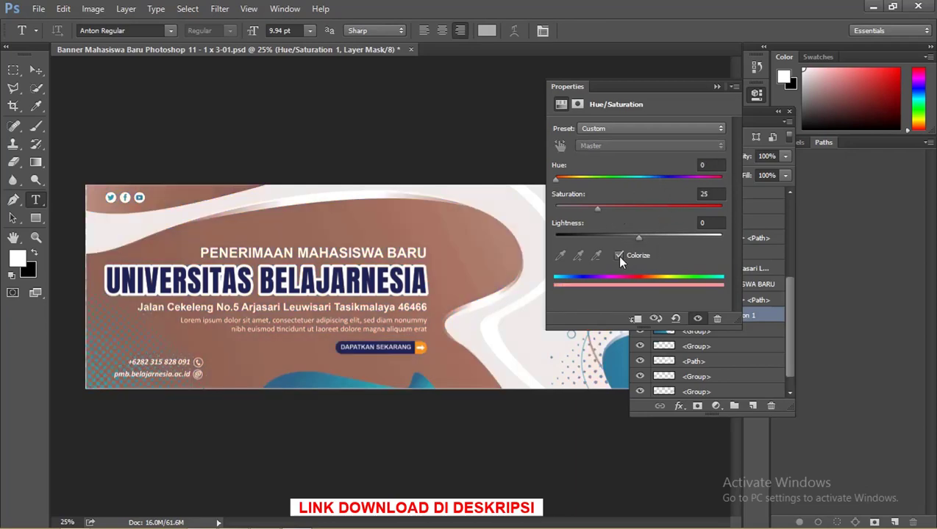
{"action": "left_click", "coordinate": [617, 255]}
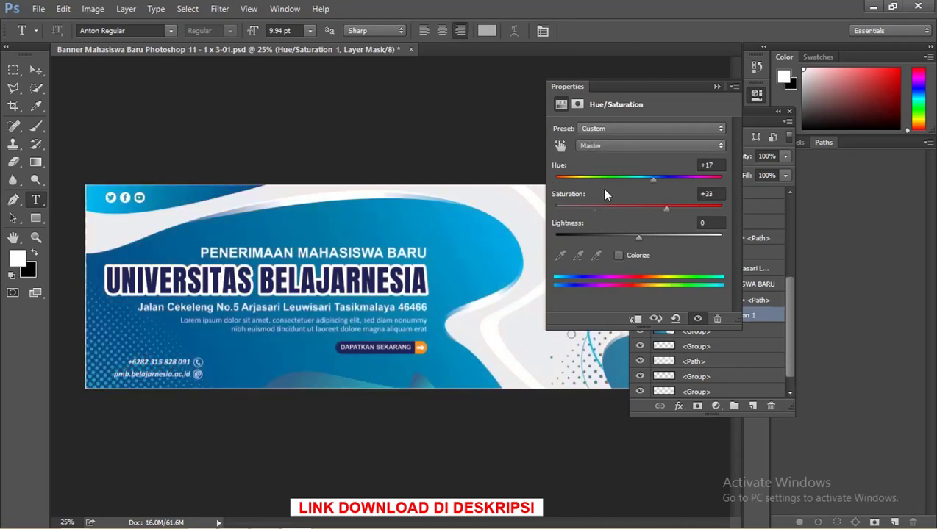
{"action": "mouse_move", "coordinate": [656, 178]}
{"action": "left_mouse_down"}
{"action": "mouse_move", "coordinate": [610, 178]}
{"action": "mouse_move", "coordinate": [642, 179]}
{"action": "left_mouse_up"}
{"action": "mouse_move", "coordinate": [665, 208]}
{"action": "left_mouse_down"}
{"action": "mouse_move", "coordinate": [672, 207]}
{"action": "mouse_move", "coordinate": [635, 209]}
{"action": "mouse_move", "coordinate": [650, 208]}
{"action": "left_mouse_up"}
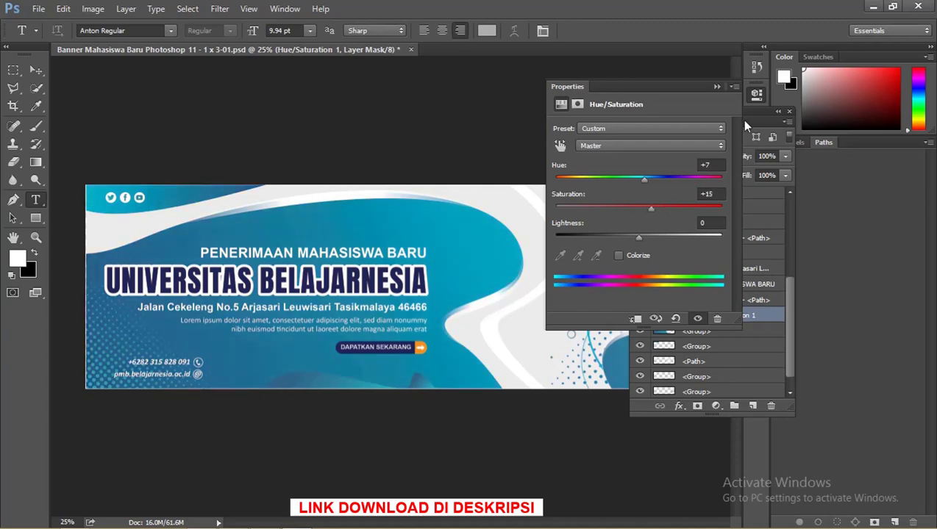
{"action": "left_click", "coordinate": [717, 87]}
- Bring Hue/Saturation 1 to the top of the layer stack with Ctrl+Shift+] and reopen its settings
{"action": "scroll", "coordinate": [725, 316], "scroll_direction": "up", "scroll_amount": 1}
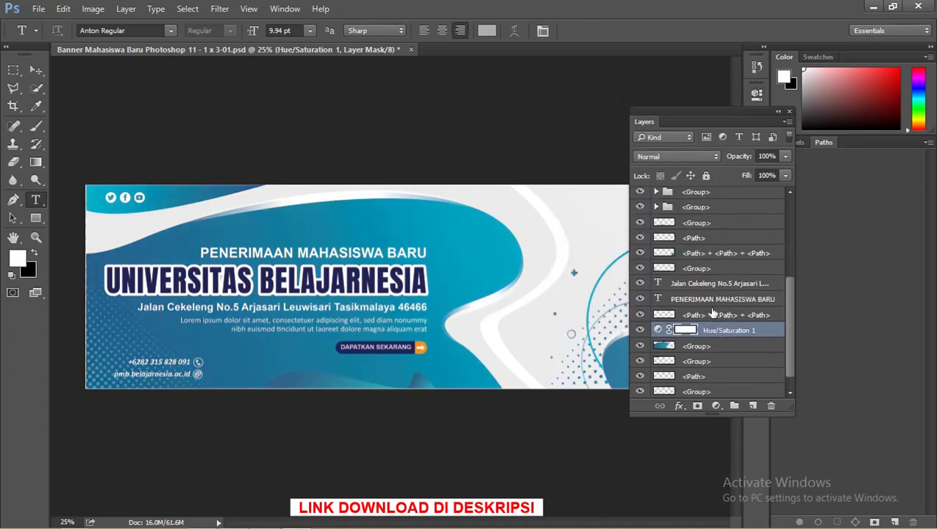
{"action": "scroll", "coordinate": [721, 310], "scroll_direction": "up", "scroll_amount": 2}
{"action": "scroll", "coordinate": [717, 305], "scroll_direction": "up", "scroll_amount": 2}
{"action": "scroll", "coordinate": [721, 289], "scroll_direction": "down", "scroll_amount": 4}
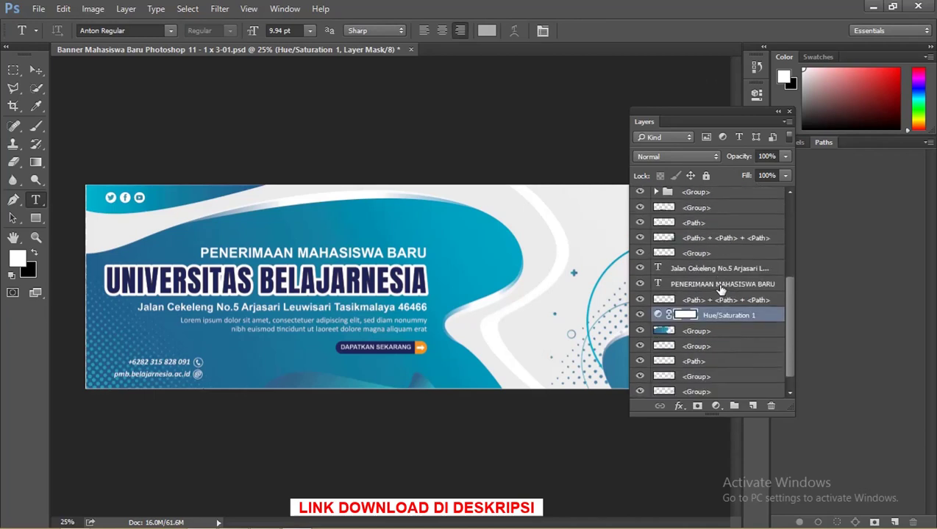
{"action": "scroll", "coordinate": [722, 289], "scroll_direction": "down", "scroll_amount": 1}
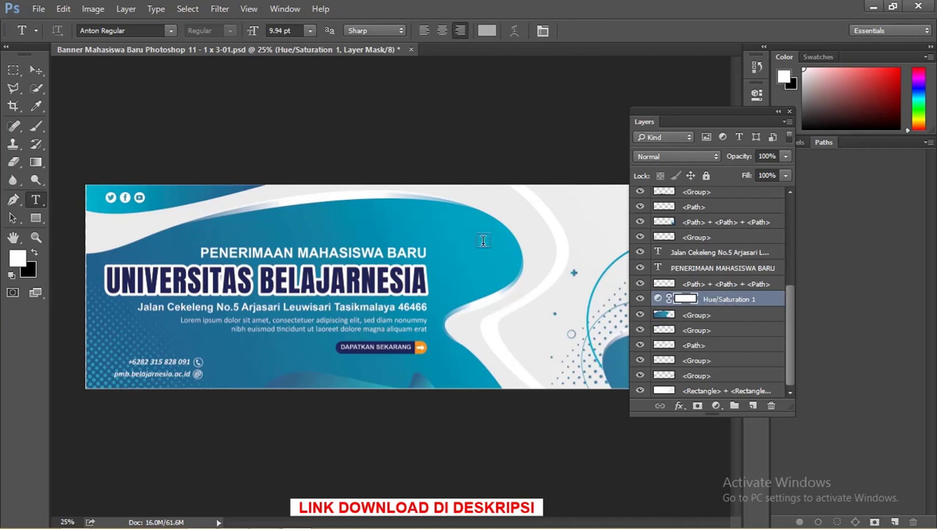
{"action": "left_click", "coordinate": [733, 304]}
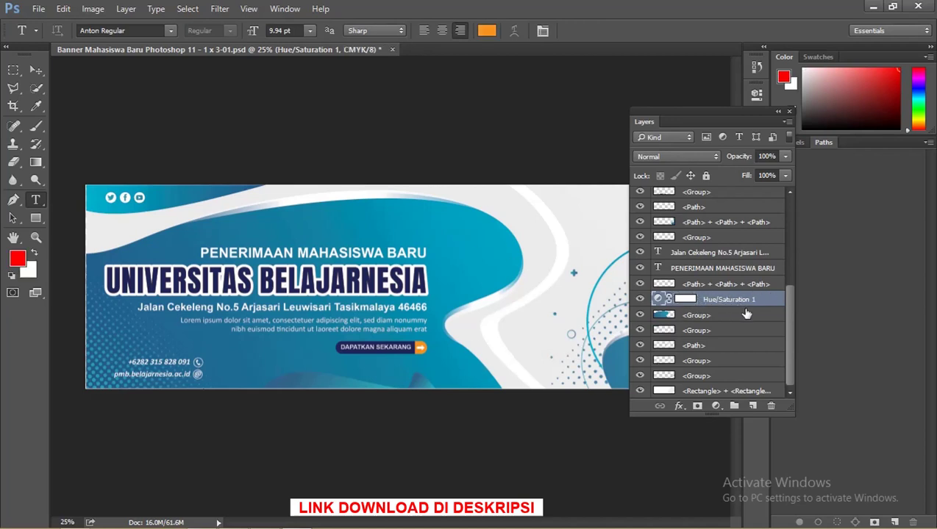
{"action": "left_click", "coordinate": [744, 315]}
{"action": "left_click", "coordinate": [734, 301]}
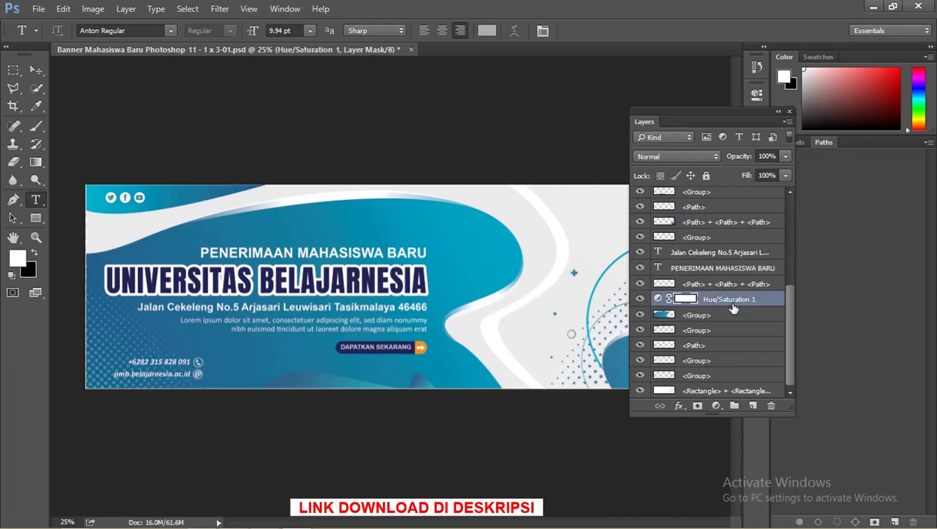
{"action": "left_click_drag", "start_coordinate": [734, 415], "coordinate": [733, 486]}
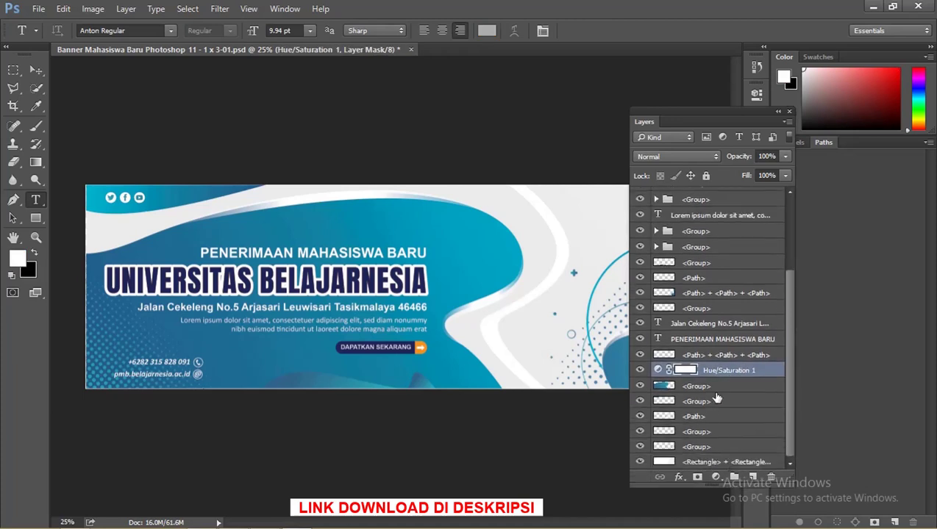
{"action": "key", "text": "ctrl+shift+bracketright"}
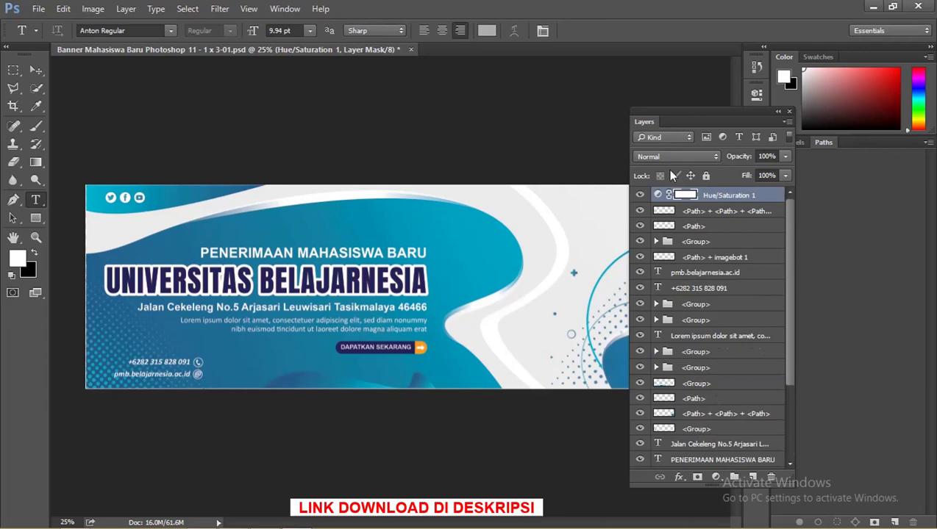
{"action": "double_click", "coordinate": [658, 195]}
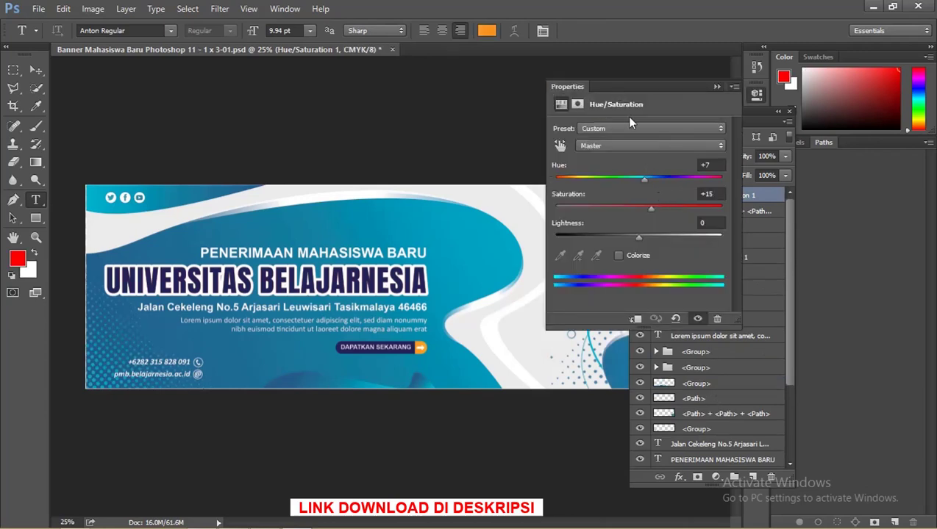
- Dock Layers and Properties on the right and set Hue +15, Lightness +3
{"action": "left_click", "coordinate": [716, 87]}
{"action": "left_click_drag", "start_coordinate": [735, 112], "coordinate": [837, 110]}
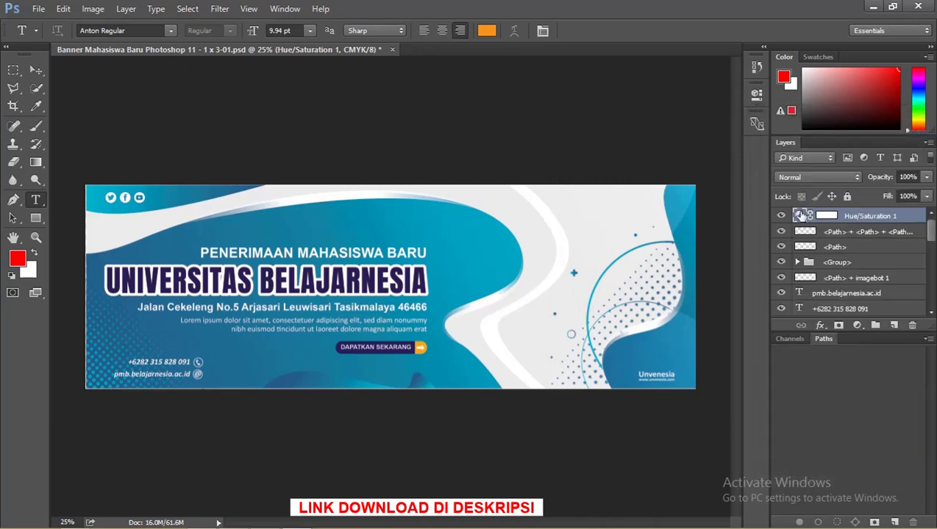
{"action": "double_click", "coordinate": [799, 215]}
{"action": "mouse_move", "coordinate": [576, 90]}
{"action": "left_mouse_down"}
{"action": "mouse_move", "coordinate": [714, 163]}
{"action": "mouse_move", "coordinate": [786, 215]}
{"action": "left_mouse_up"}
{"action": "left_click_drag", "start_coordinate": [828, 247], "coordinate": [847, 247]}
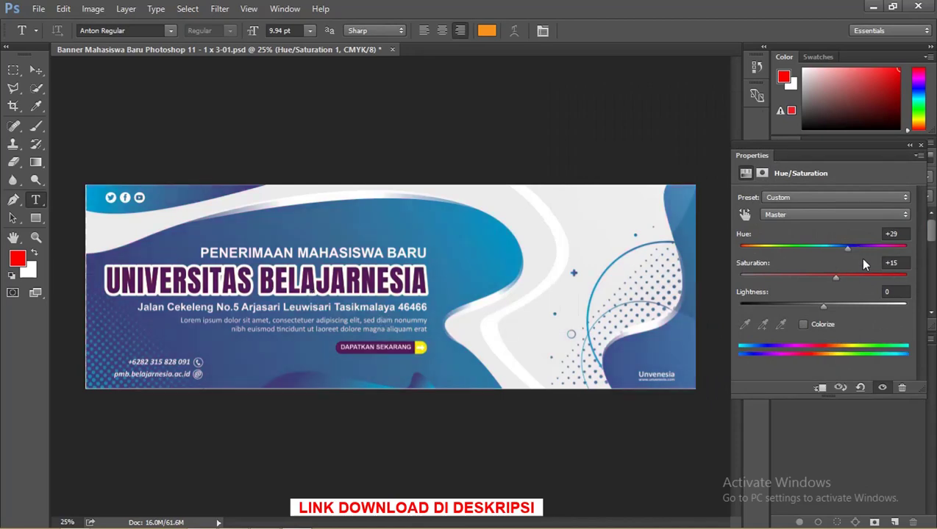
{"action": "mouse_move", "coordinate": [847, 247]}
{"action": "left_mouse_down"}
{"action": "mouse_move", "coordinate": [819, 247]}
{"action": "mouse_move", "coordinate": [853, 247]}
{"action": "mouse_move", "coordinate": [828, 246]}
{"action": "left_mouse_up"}
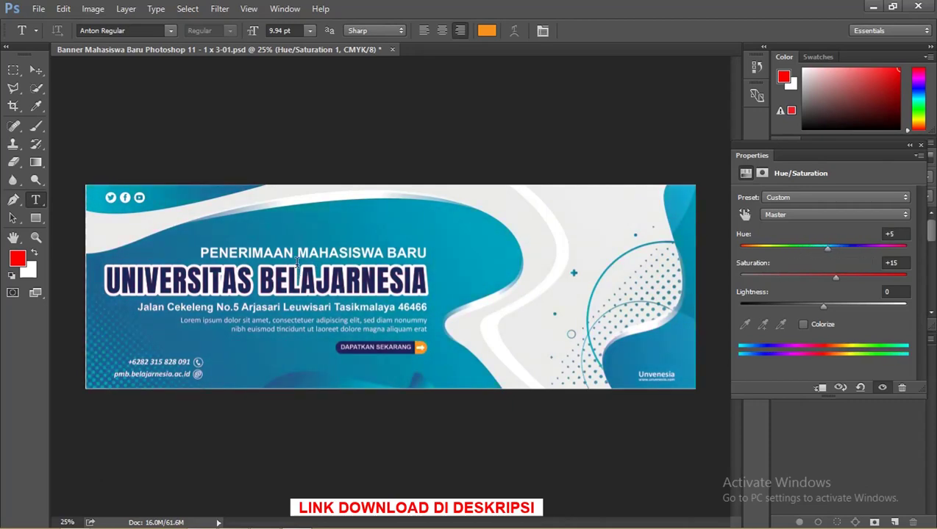
{"action": "left_click_drag", "start_coordinate": [828, 250], "coordinate": [835, 247]}
{"action": "left_click_drag", "start_coordinate": [823, 307], "coordinate": [824, 308]}
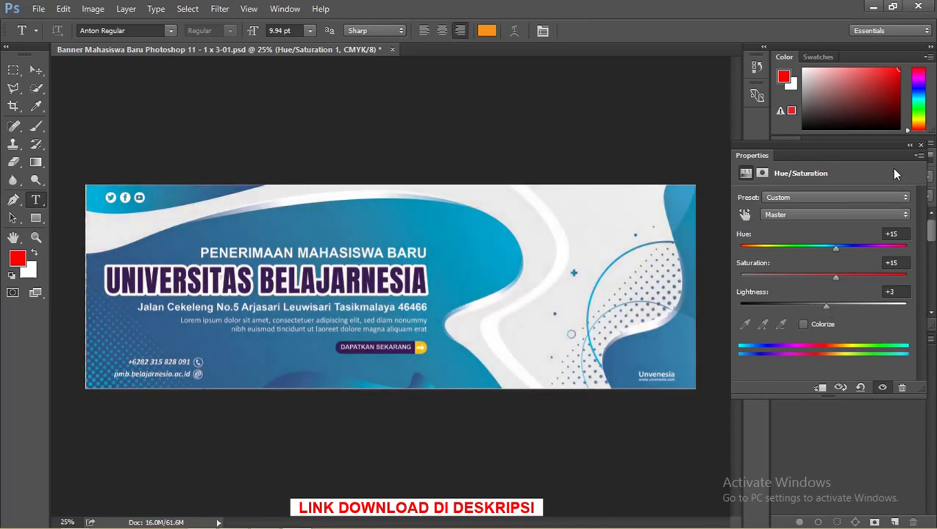
{"action": "left_click", "coordinate": [910, 145]}
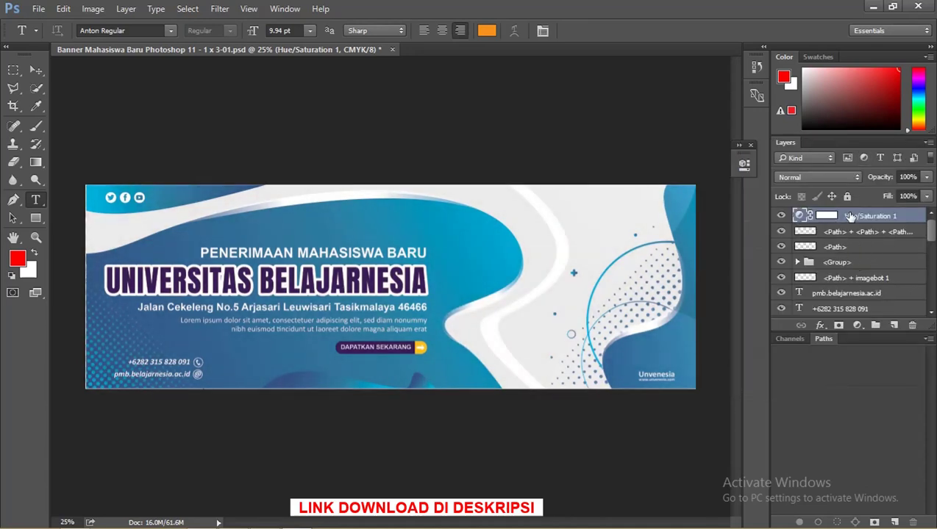
- Bring the address line and PENERIMAAN MAHASISWA BARU text layers above the adjustment
{"action": "scroll", "coordinate": [871, 281], "scroll_direction": "down", "scroll_amount": 1}
{"action": "left_click", "coordinate": [858, 293]}
{"action": "scroll", "coordinate": [862, 291], "scroll_direction": "down", "scroll_amount": 1}
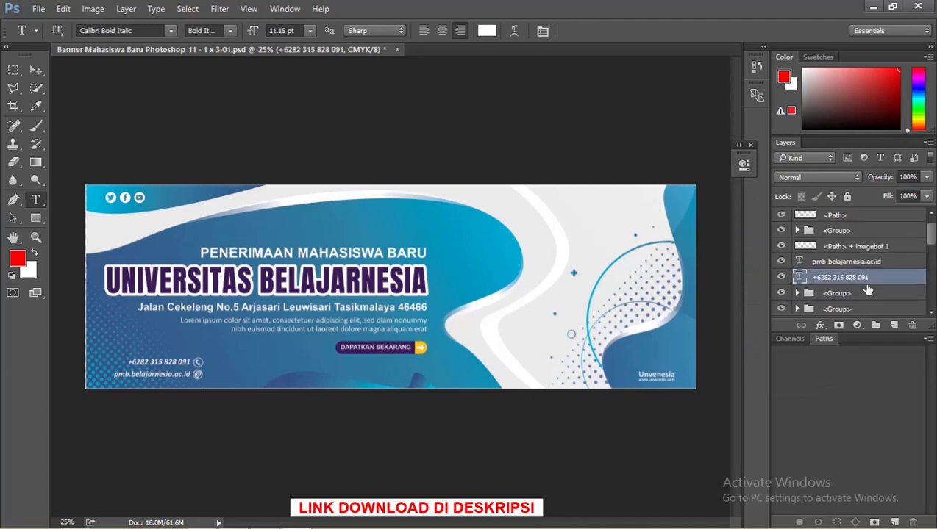
{"action": "scroll", "coordinate": [866, 289], "scroll_direction": "down", "scroll_amount": 5}
{"action": "scroll", "coordinate": [875, 284], "scroll_direction": "down", "scroll_amount": 3}
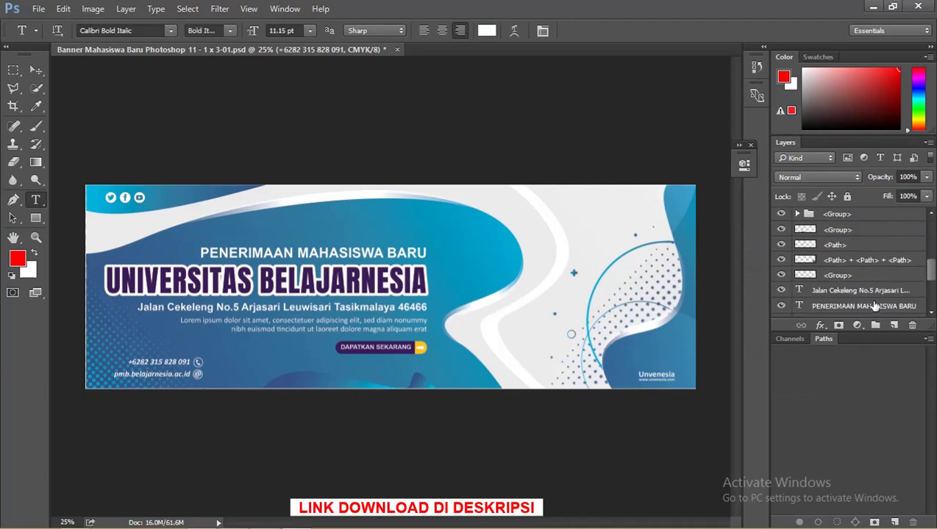
{"action": "left_click", "coordinate": [868, 292]}
{"action": "scroll", "coordinate": [871, 293], "scroll_direction": "down", "scroll_amount": 1}
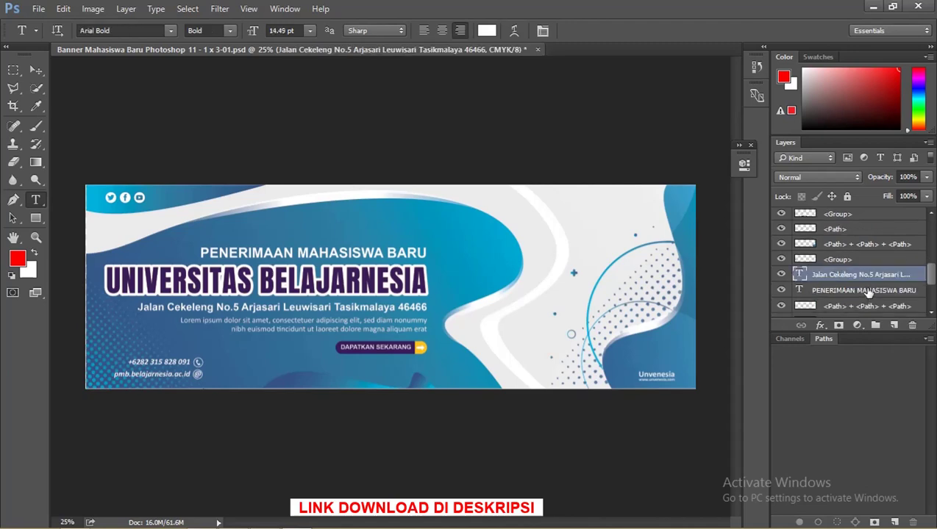
{"action": "scroll", "coordinate": [869, 293], "scroll_direction": "down", "scroll_amount": 2}
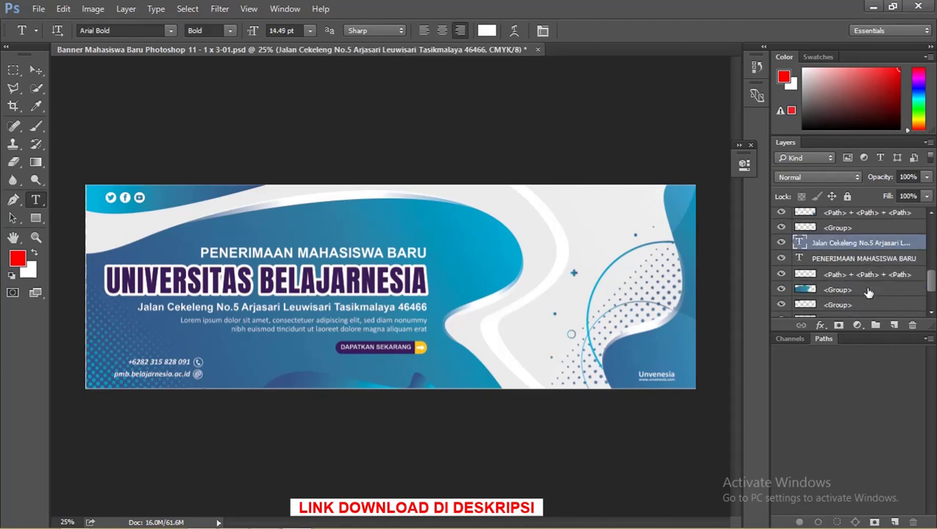
{"action": "left_click", "coordinate": [849, 260], "text": "shift"}
{"action": "scroll", "coordinate": [805, 292], "scroll_direction": "up", "scroll_amount": 2}
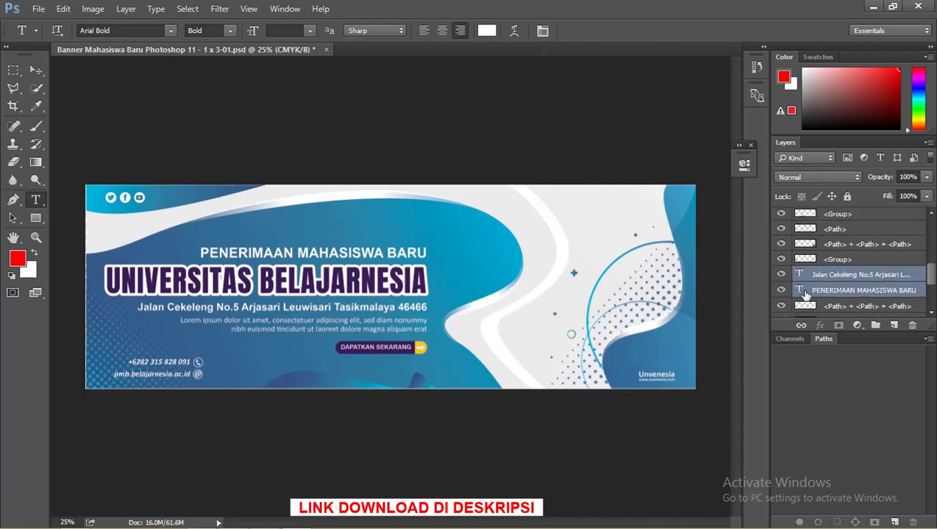
{"action": "key", "text": "ctrl+shift+bracketright"}
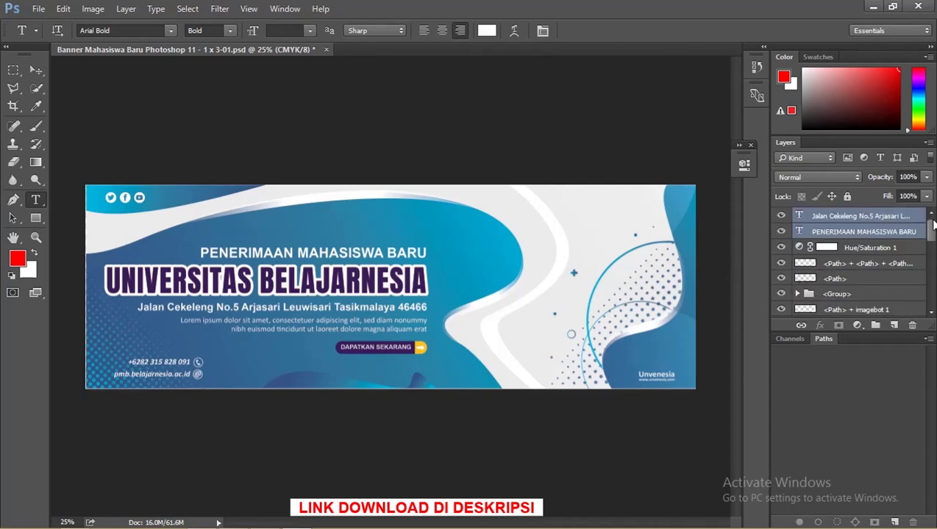
- Bring the pmb.belajarnesia.ac.id and phone number text layers to the top as well
{"action": "left_click_drag", "start_coordinate": [932, 232], "coordinate": [933, 246]}
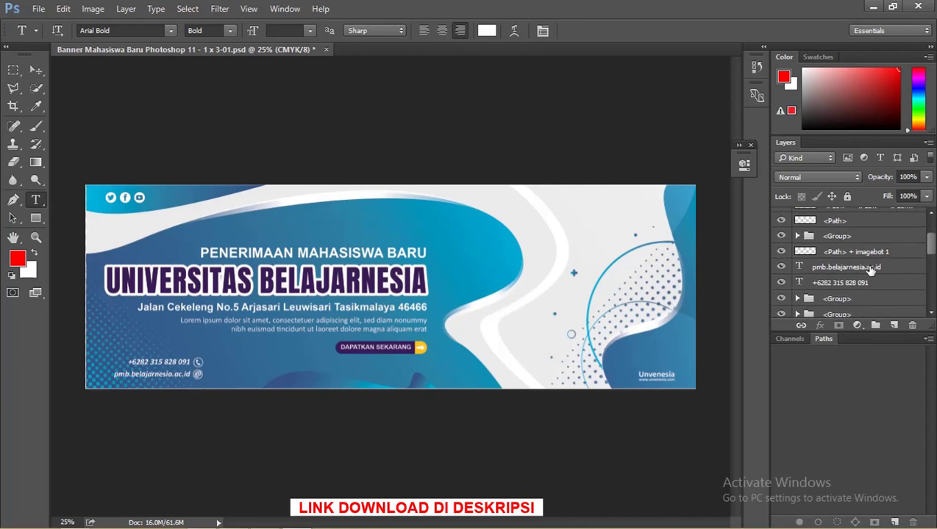
{"action": "left_click", "coordinate": [870, 269]}
{"action": "left_click", "coordinate": [869, 284], "text": "shift"}
{"action": "key", "text": "ctrl+shift+bracketright"}
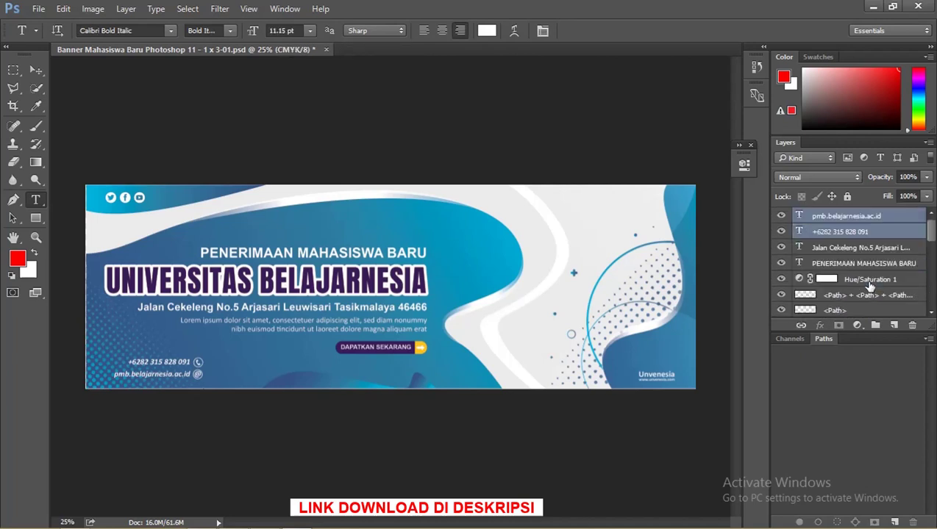
- Shift the Hue/Saturation 1 hue to about -31, turning the background teal-green
{"action": "double_click", "coordinate": [801, 281]}
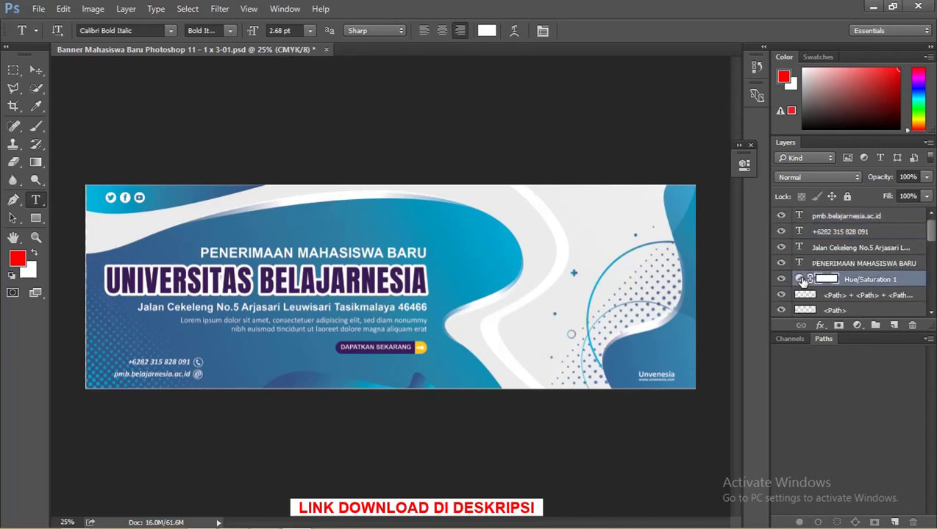
{"action": "left_click_drag", "start_coordinate": [637, 250], "coordinate": [644, 249]}
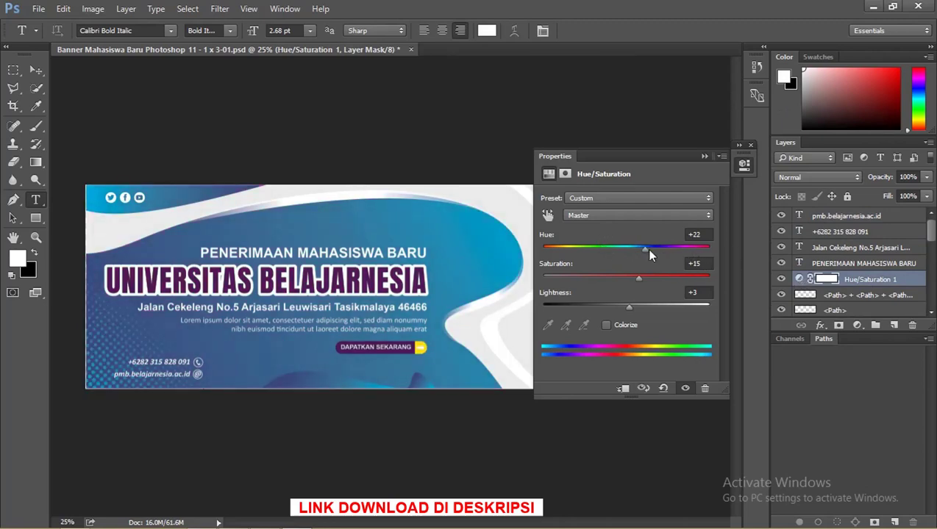
{"action": "mouse_move", "coordinate": [645, 248]}
{"action": "left_mouse_down"}
{"action": "mouse_move", "coordinate": [580, 243]}
{"action": "mouse_move", "coordinate": [599, 242]}
{"action": "left_mouse_up"}
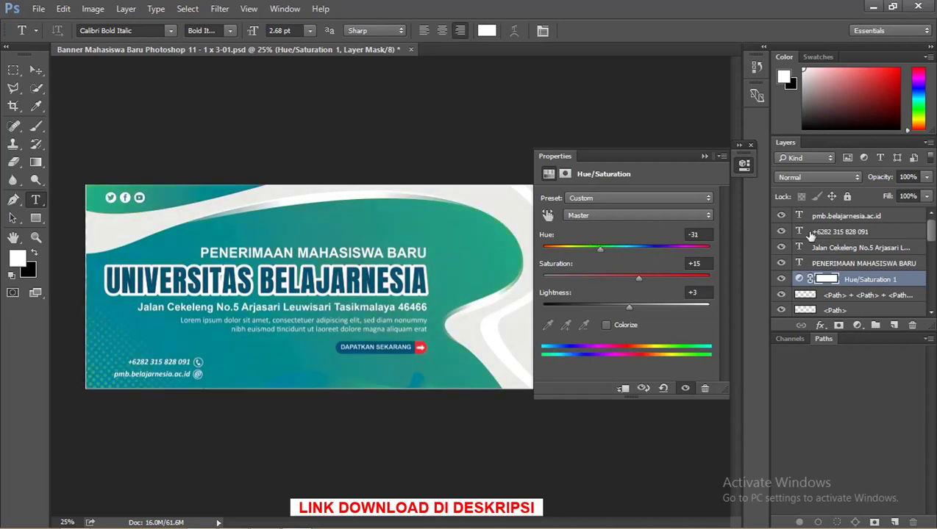
{"action": "left_click", "coordinate": [704, 156]}
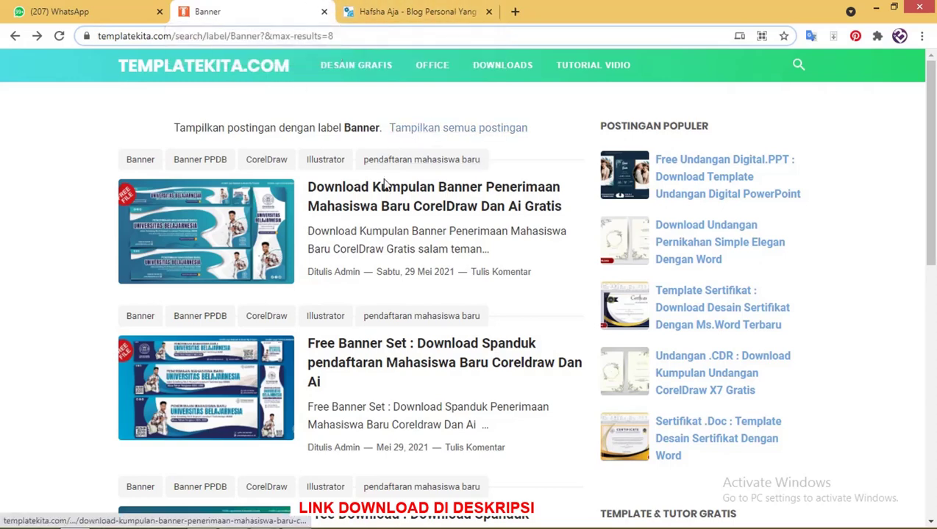
- Open the Download Kumpulan Banner post and move to the hafshaaja.com browser tab
{"action": "scroll", "coordinate": [368, 206], "scroll_direction": "down", "scroll_amount": 1}
{"action": "scroll", "coordinate": [375, 203], "scroll_direction": "up", "scroll_amount": 1}
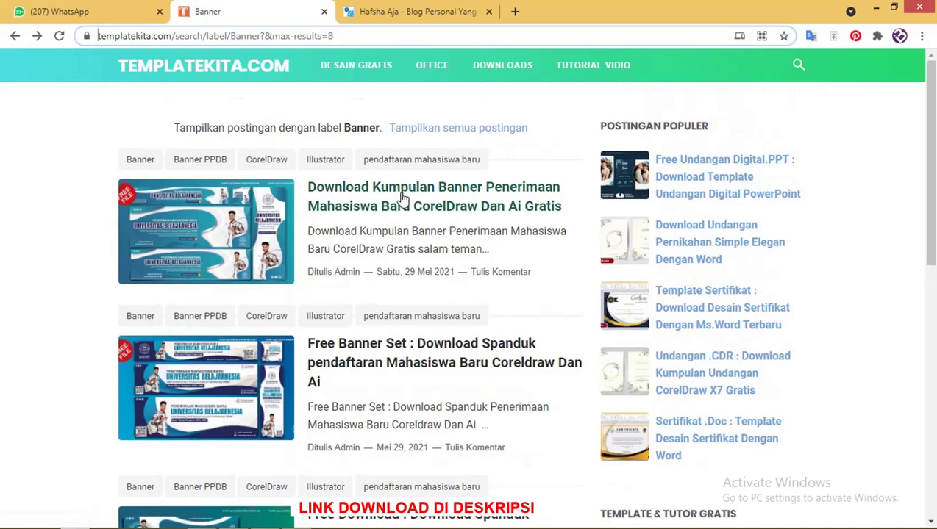
{"action": "left_click", "coordinate": [401, 197]}
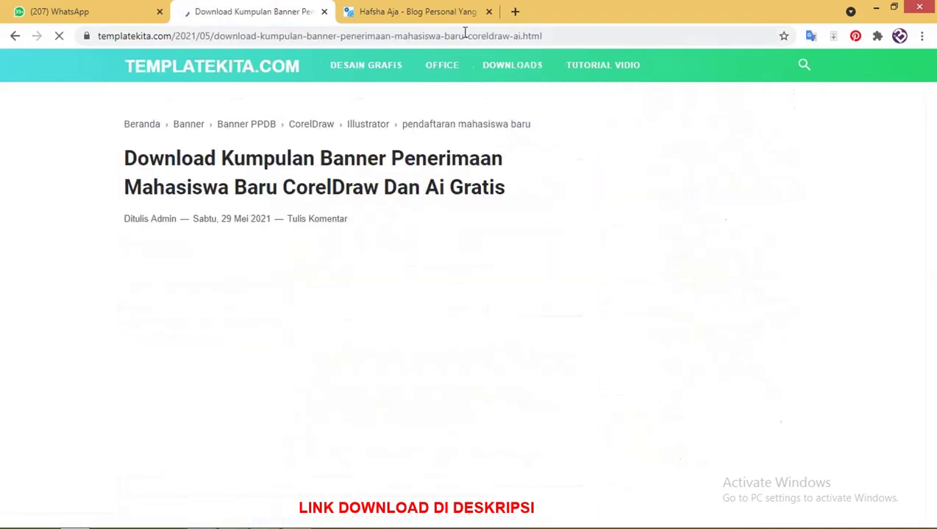
{"action": "key", "text": "ctrl+Tab"}
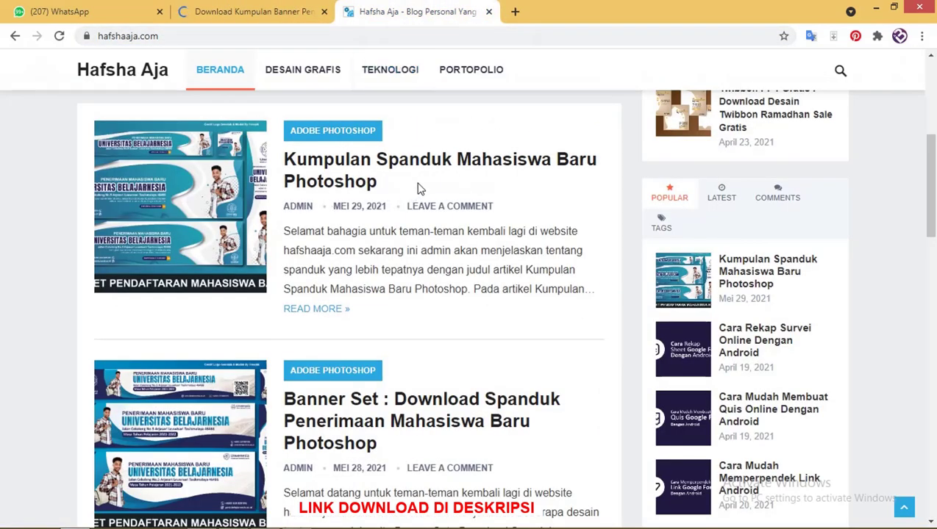
- Open the Kumpulan Spanduk Mahasiswa Baru Photoshop post and scroll through its colour variants and downloads
{"action": "left_click", "coordinate": [428, 169]}
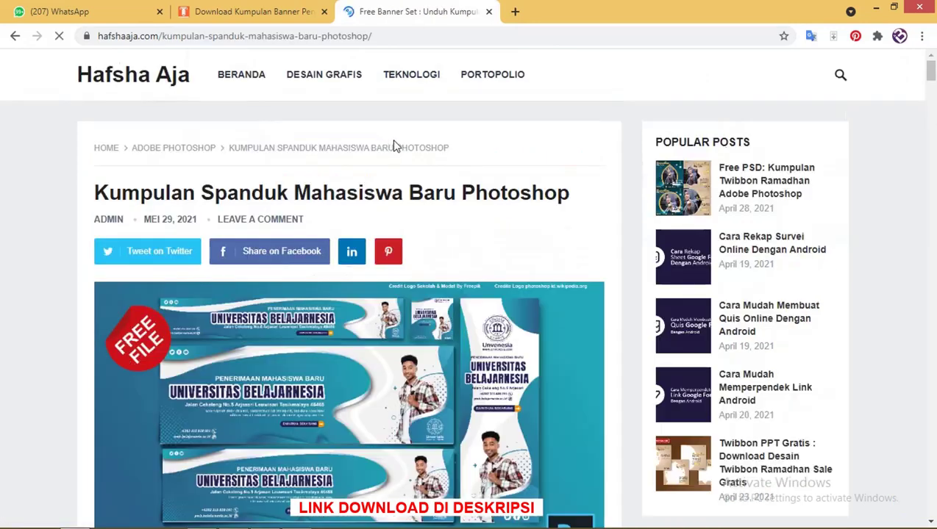
{"action": "scroll", "coordinate": [395, 147], "scroll_direction": "down", "scroll_amount": 2}
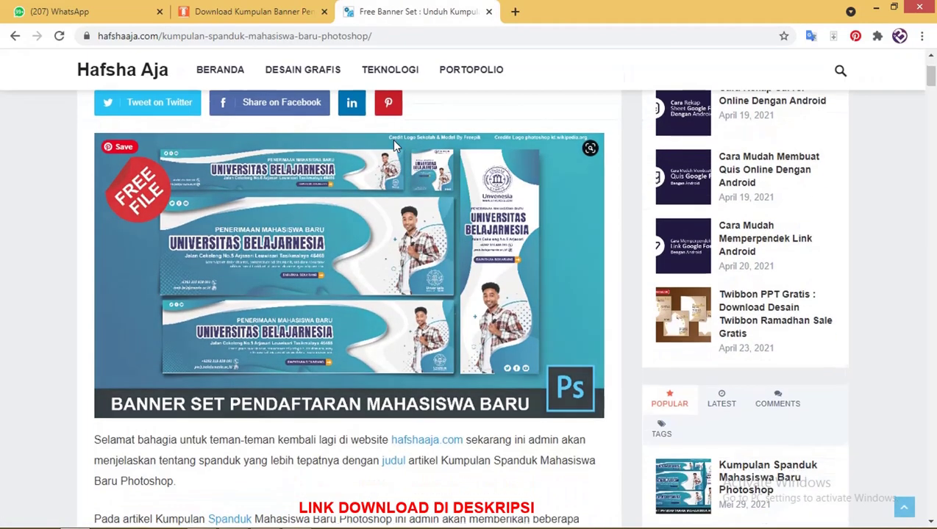
{"action": "scroll", "coordinate": [394, 146], "scroll_direction": "down", "scroll_amount": 3}
{"action": "scroll", "coordinate": [441, 199], "scroll_direction": "down", "scroll_amount": 1}
{"action": "scroll", "coordinate": [481, 241], "scroll_direction": "down", "scroll_amount": 5}
{"action": "scroll", "coordinate": [481, 239], "scroll_direction": "down", "scroll_amount": 10}
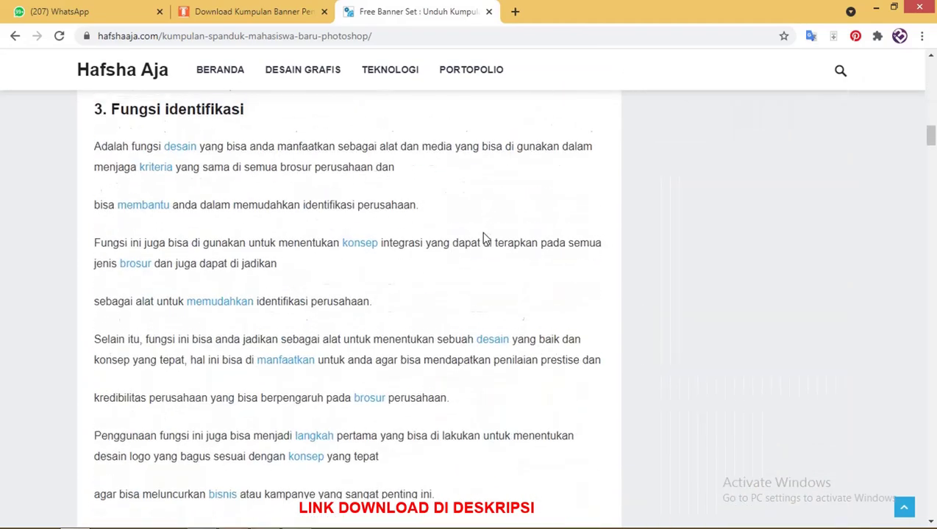
{"action": "scroll", "coordinate": [485, 236], "scroll_direction": "down", "scroll_amount": 6}
{"action": "scroll", "coordinate": [486, 234], "scroll_direction": "up", "scroll_amount": 1}
{"action": "scroll", "coordinate": [388, 200], "scroll_direction": "up", "scroll_amount": 6}
{"action": "scroll", "coordinate": [387, 200], "scroll_direction": "up", "scroll_amount": 5}
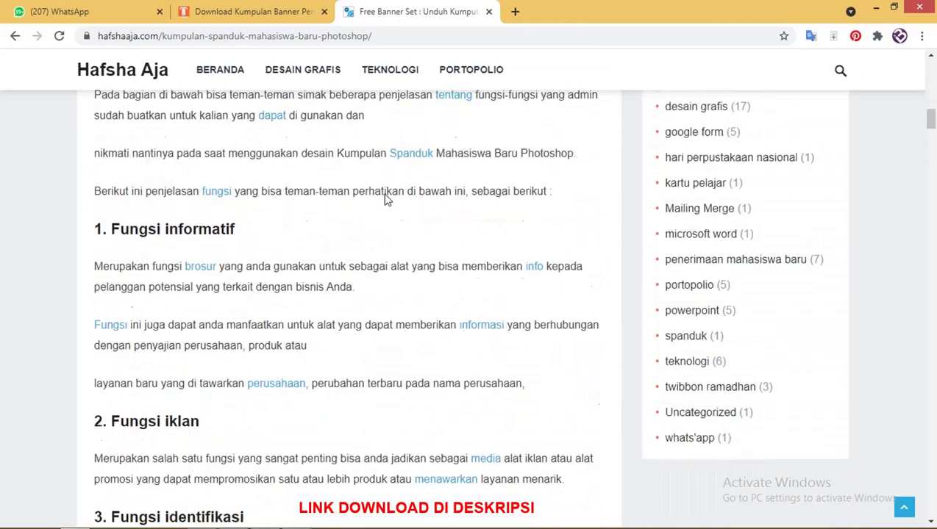
{"action": "scroll", "coordinate": [331, 209], "scroll_direction": "up", "scroll_amount": 3}
{"action": "scroll", "coordinate": [339, 209], "scroll_direction": "down", "scroll_amount": 8}
{"action": "scroll", "coordinate": [341, 207], "scroll_direction": "down", "scroll_amount": 4}
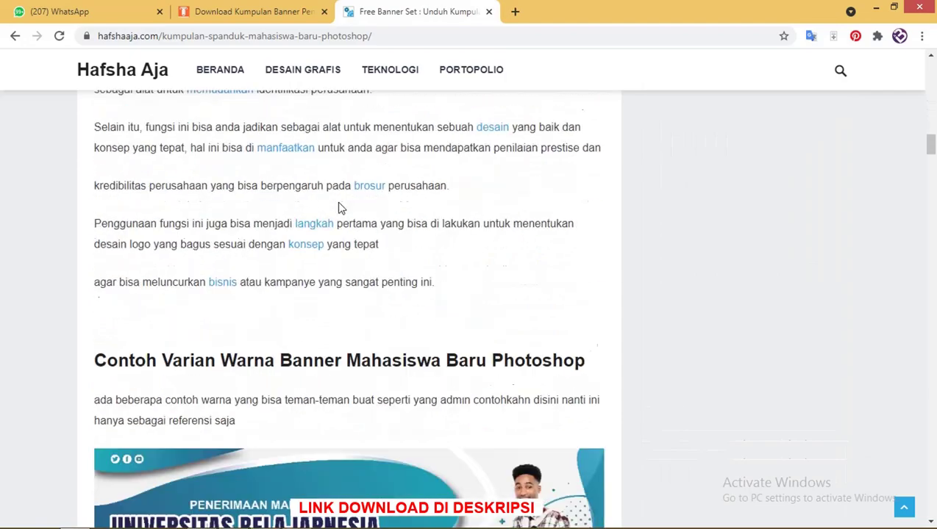
{"action": "scroll", "coordinate": [342, 207], "scroll_direction": "down", "scroll_amount": 3}
{"action": "scroll", "coordinate": [394, 203], "scroll_direction": "down", "scroll_amount": 1}
{"action": "scroll", "coordinate": [404, 205], "scroll_direction": "down", "scroll_amount": 4}
{"action": "scroll", "coordinate": [403, 209], "scroll_direction": "down", "scroll_amount": 3}
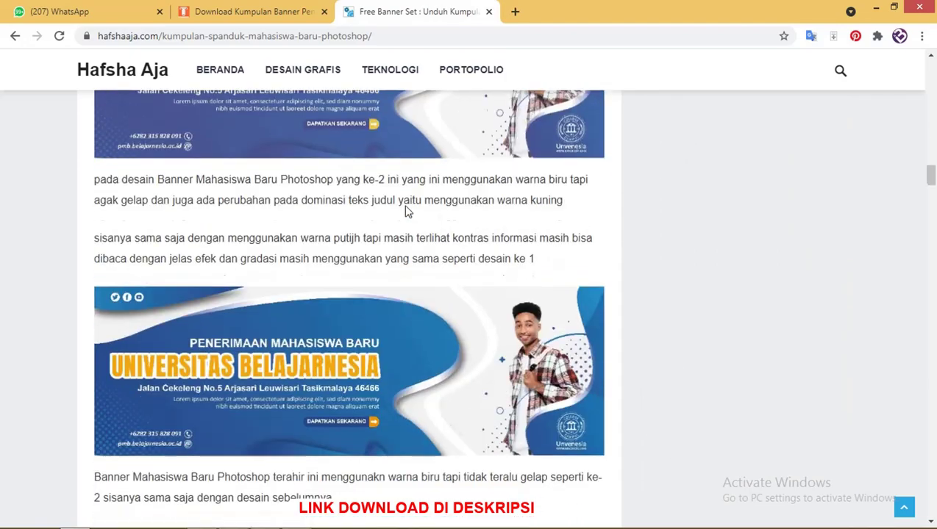
{"action": "scroll", "coordinate": [404, 212], "scroll_direction": "down", "scroll_amount": 3}
{"action": "scroll", "coordinate": [404, 206], "scroll_direction": "down", "scroll_amount": 5}
{"action": "scroll", "coordinate": [404, 207], "scroll_direction": "down", "scroll_amount": 5}
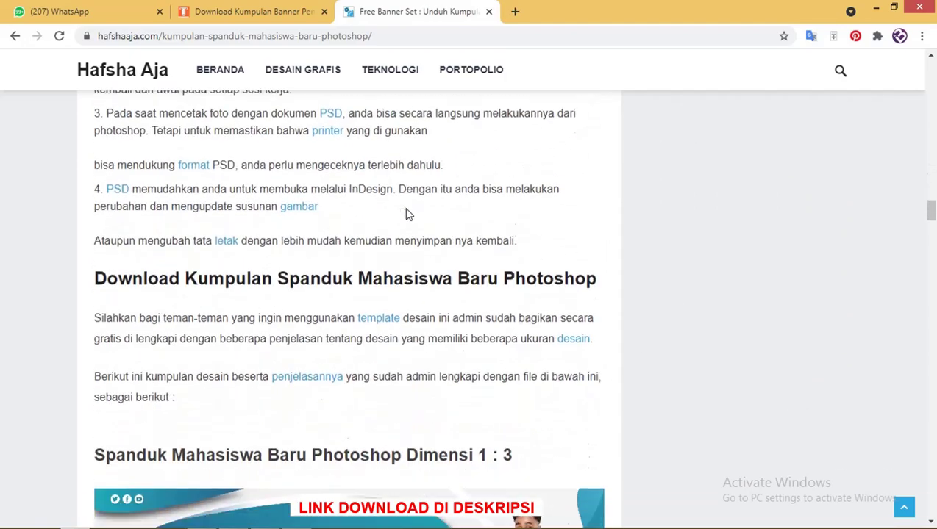
{"action": "scroll", "coordinate": [404, 210], "scroll_direction": "down", "scroll_amount": 3}
{"action": "scroll", "coordinate": [408, 213], "scroll_direction": "down", "scroll_amount": 4}
{"action": "scroll", "coordinate": [390, 220], "scroll_direction": "down", "scroll_amount": 3}
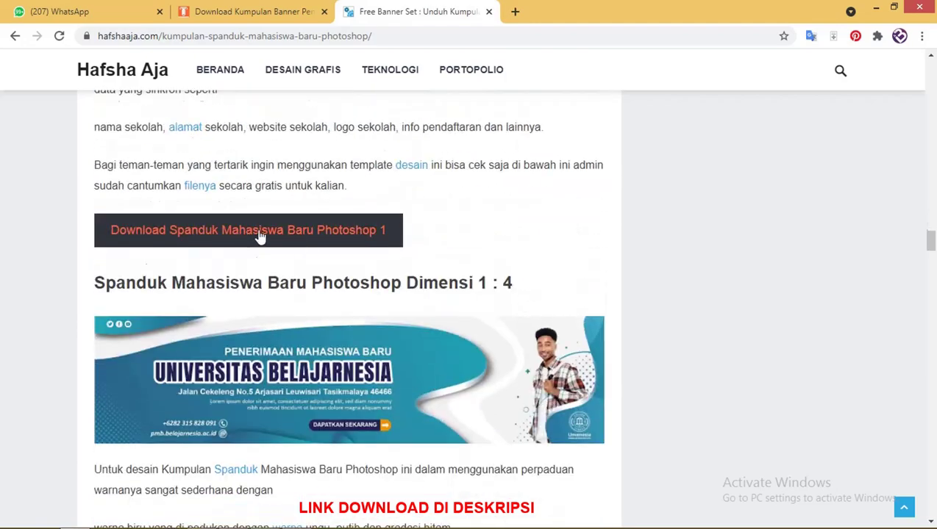
{"action": "scroll", "coordinate": [323, 236], "scroll_direction": "up", "scroll_amount": 6}
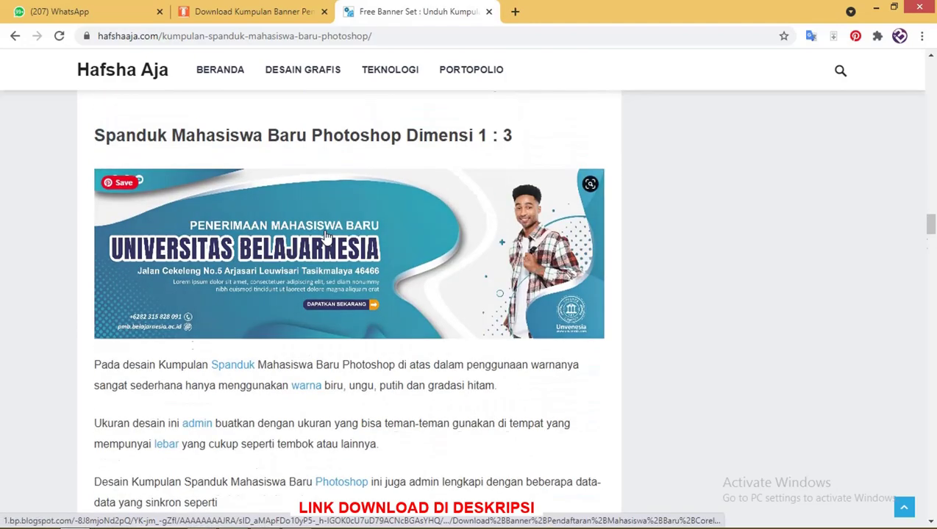
{"action": "scroll", "coordinate": [332, 236], "scroll_direction": "up", "scroll_amount": 5}
{"action": "scroll", "coordinate": [340, 237], "scroll_direction": "up", "scroll_amount": 4}
{"action": "scroll", "coordinate": [340, 237], "scroll_direction": "up", "scroll_amount": 5}
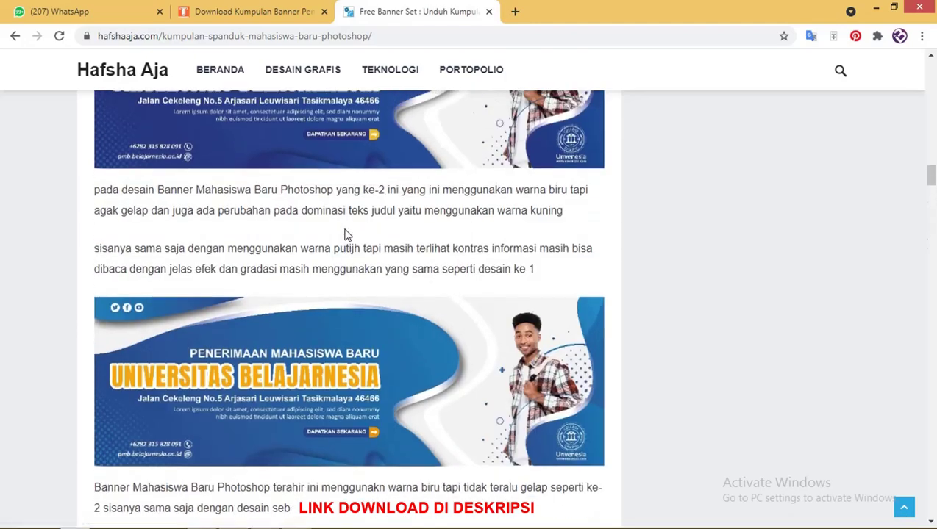
{"action": "scroll", "coordinate": [342, 235], "scroll_direction": "up", "scroll_amount": 3}
{"action": "scroll", "coordinate": [347, 235], "scroll_direction": "up", "scroll_amount": 3}
{"action": "scroll", "coordinate": [282, 243], "scroll_direction": "up", "scroll_amount": 3}
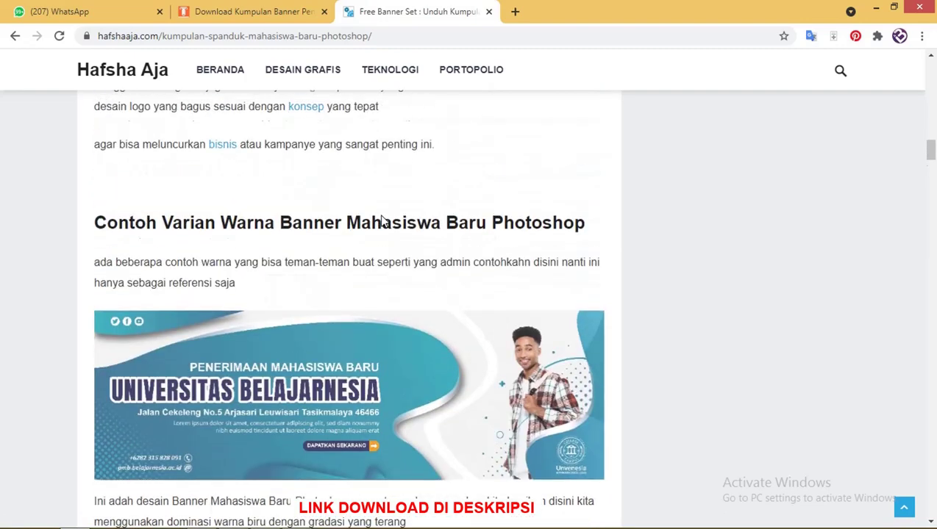
{"action": "scroll", "coordinate": [301, 232], "scroll_direction": "down", "scroll_amount": 3}
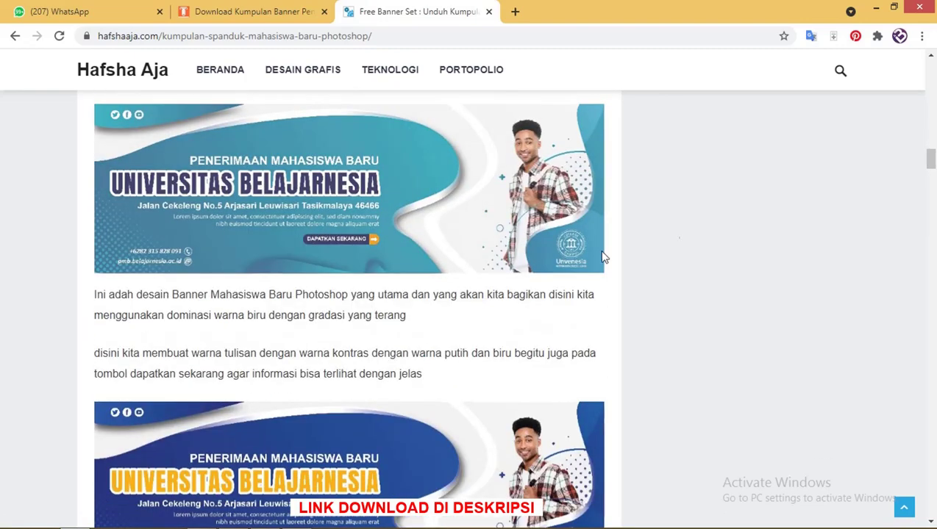
{"action": "left_click_drag", "start_coordinate": [929, 163], "coordinate": [930, 366]}
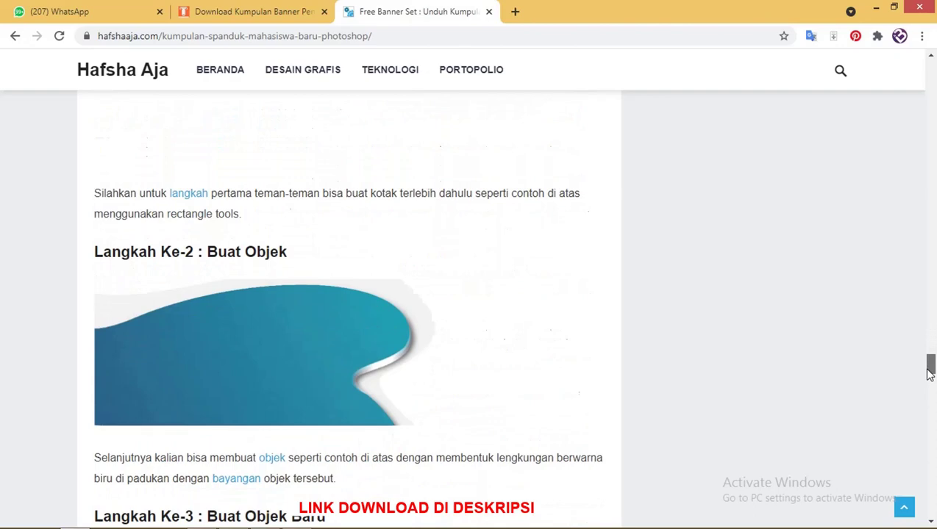
- Return to the templatekita.com banner post and scroll down to Link Download File Spanduk
{"action": "left_click", "coordinate": [278, 8]}
{"action": "left_click_drag", "start_coordinate": [930, 81], "coordinate": [916, 251]}
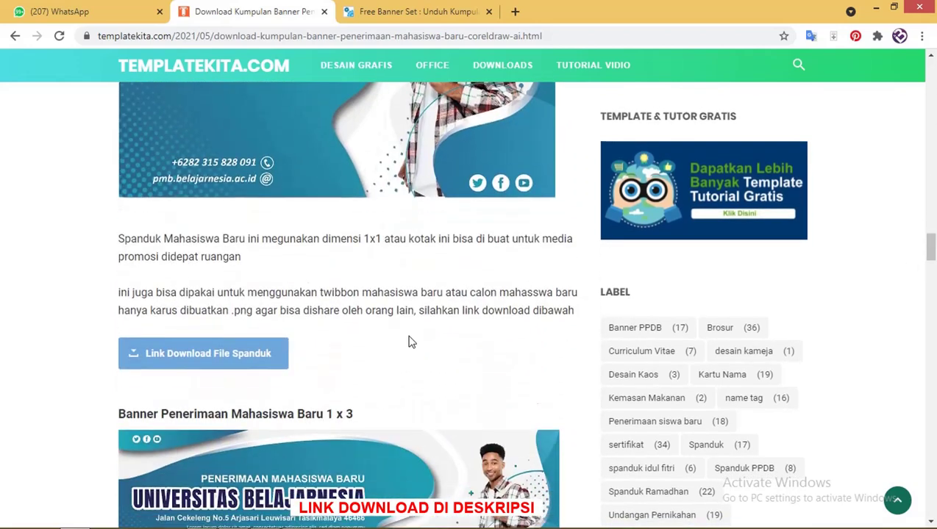
- Follow Link Download File Spanduk to preview the 1 x 1 .rar archive in Google Drive
{"action": "left_click", "coordinate": [214, 355]}
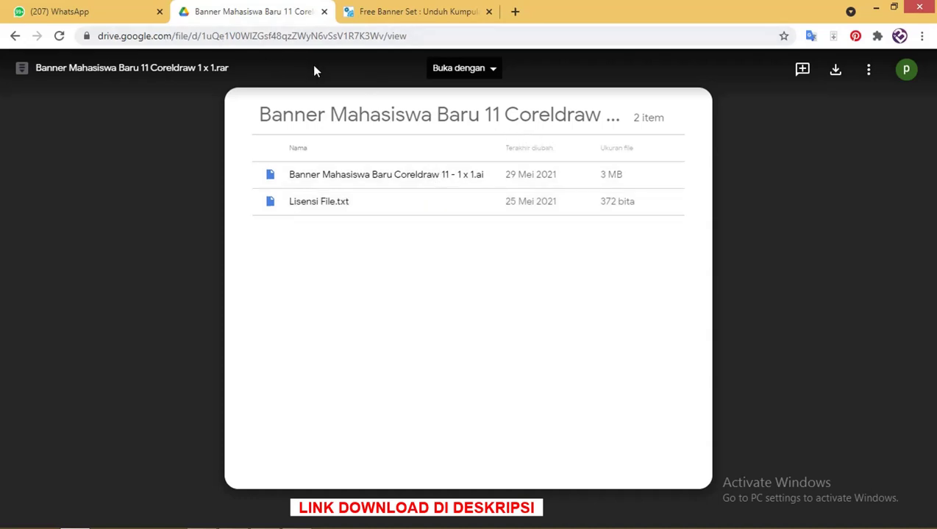
- Alt+Tab back to the teal-recoloured 1 x 3-01.psd banner in Photoshop
{"action": "key", "text": "alt+Tab"}
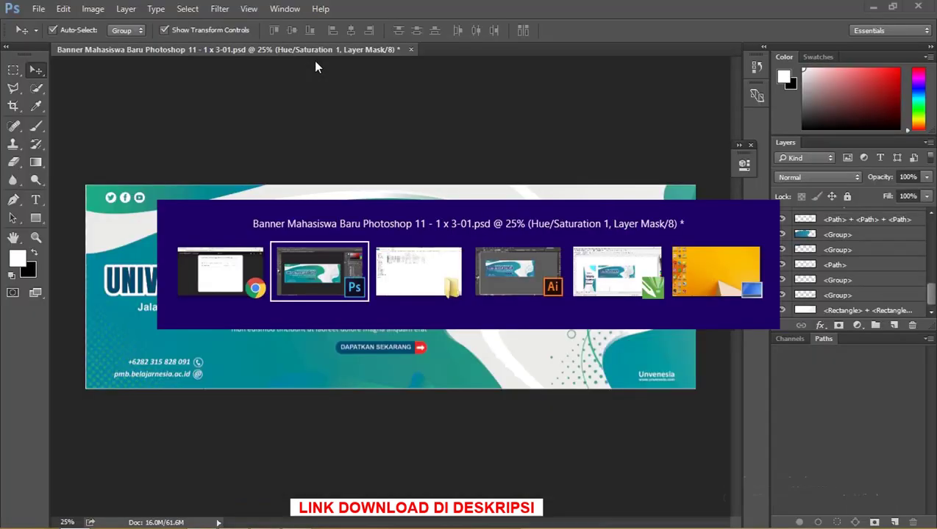